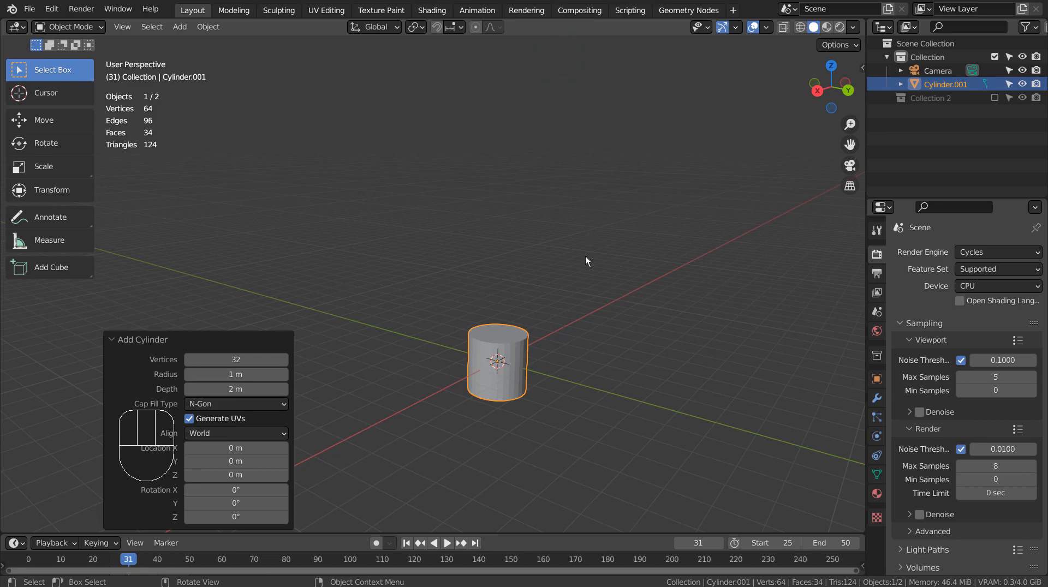
# Step: Rotate the cylinder 90° in the front view and scale it by 5.1 along the global X axis
pyautogui.press('KP_1')
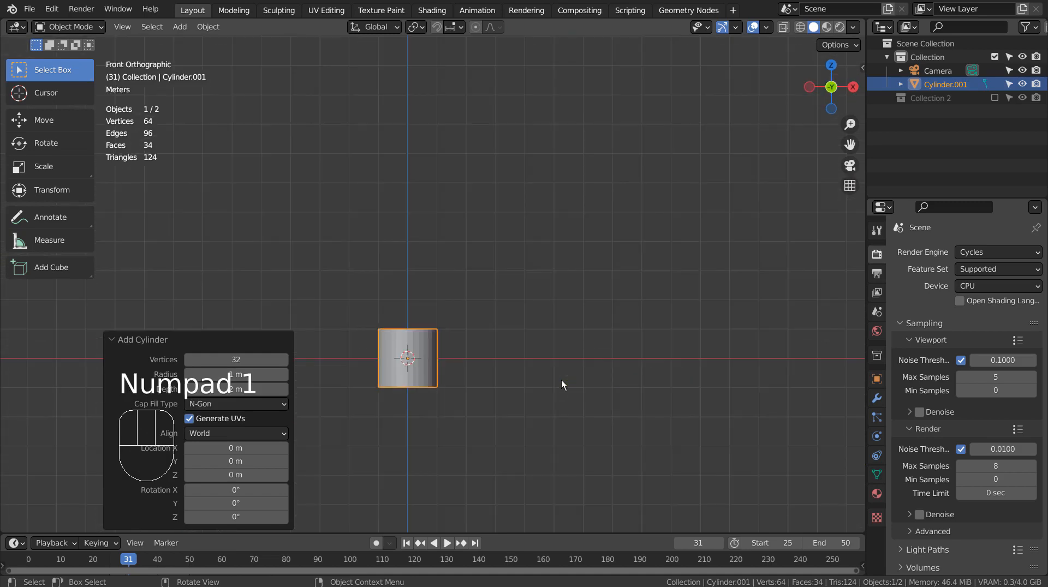
pyautogui.press('r')
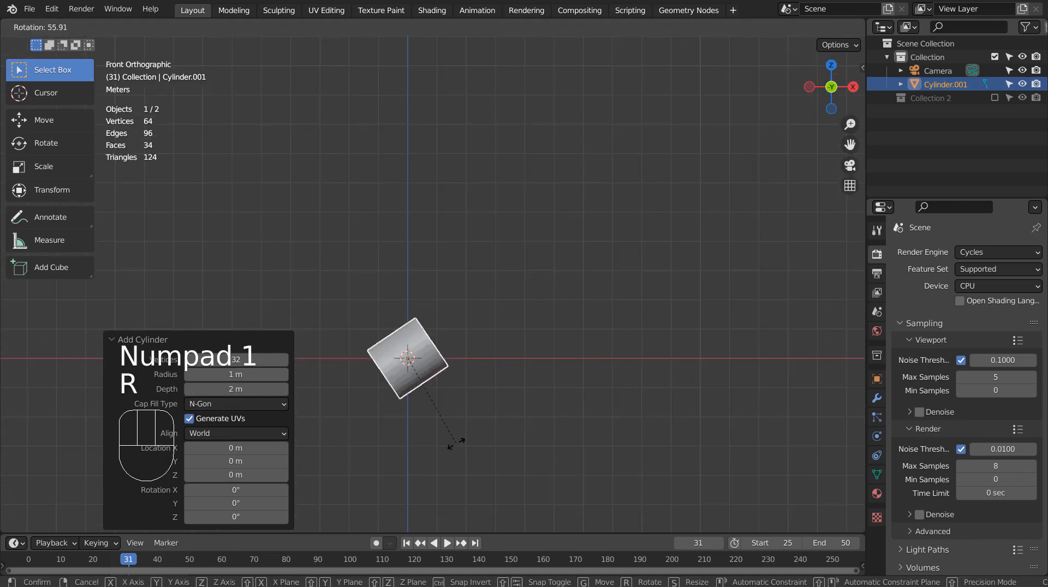
pyautogui.keyDown('ctrl'); pyautogui.click(403, 443); pyautogui.keyUp('ctrl')
pyautogui.press('s')
pyautogui.press('x')
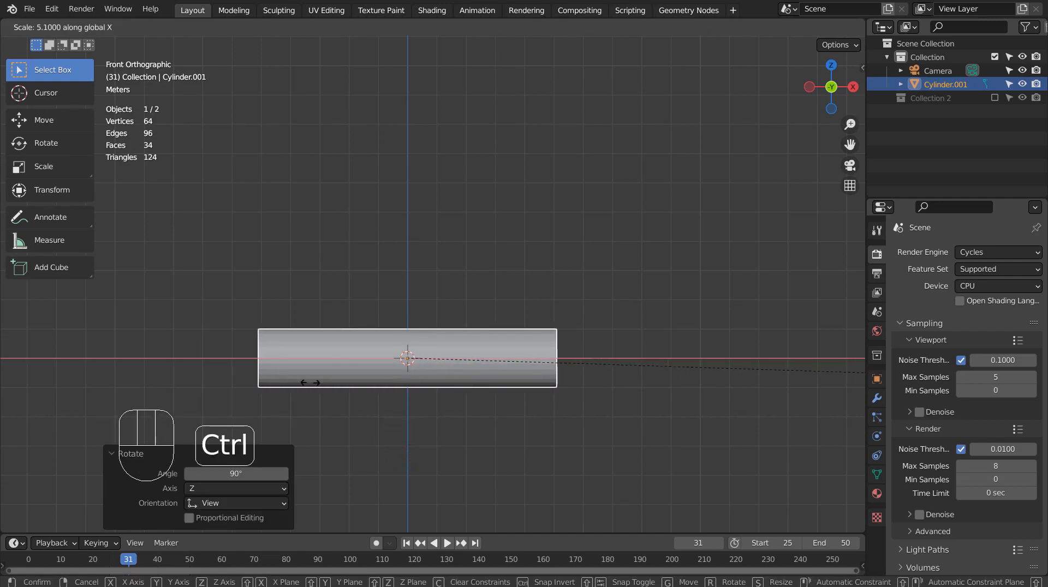
pyautogui.keyDown('ctrl'); pyautogui.click(311, 382); pyautogui.keyUp('ctrl')
pyautogui.moveTo(312, 382); pyautogui.dragTo(333, 333, button='middle')
pyautogui.scroll(2, 347, 333)
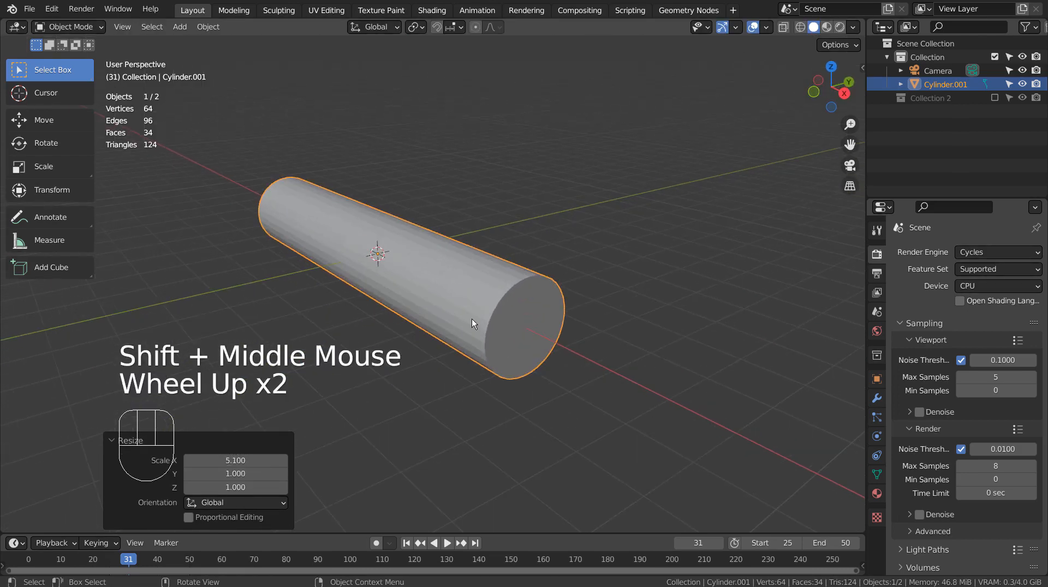
# Step: Bevel the edge loop around the cylinder's near end cap by about 0.306 m with 7 segments
pyautogui.press('Tab')
pyautogui.press('2')
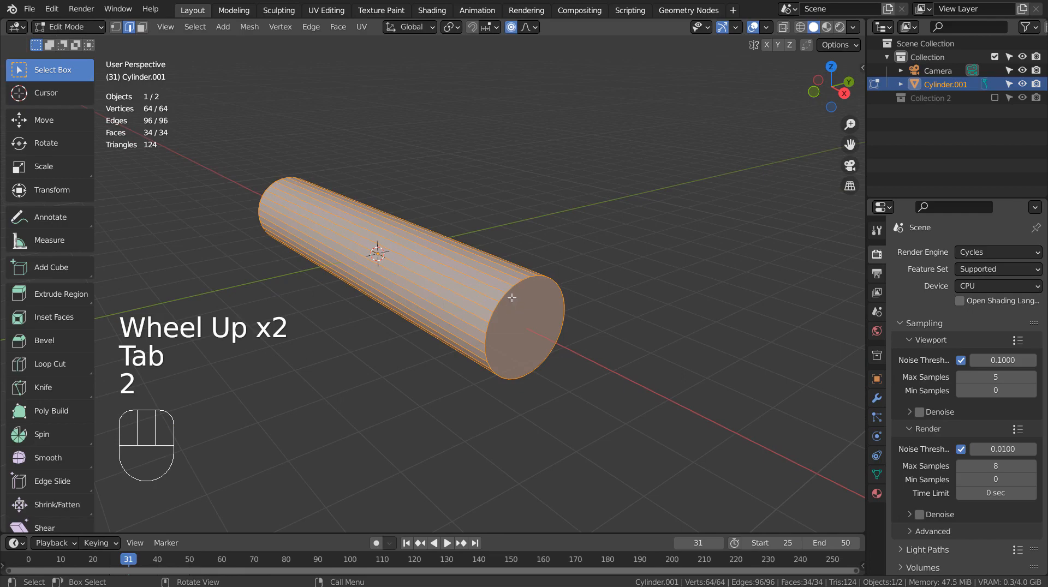
pyautogui.moveTo(512, 298); pyautogui.dragTo(541, 285, button='middle')
pyautogui.scroll(-2, 433, 168)
pyautogui.scroll(2, 437, 336)
pyautogui.keyDown('shift'); pyautogui.moveTo(432, 335); pyautogui.dragTo(495, 304, button='middle'); pyautogui.keyUp('shift')
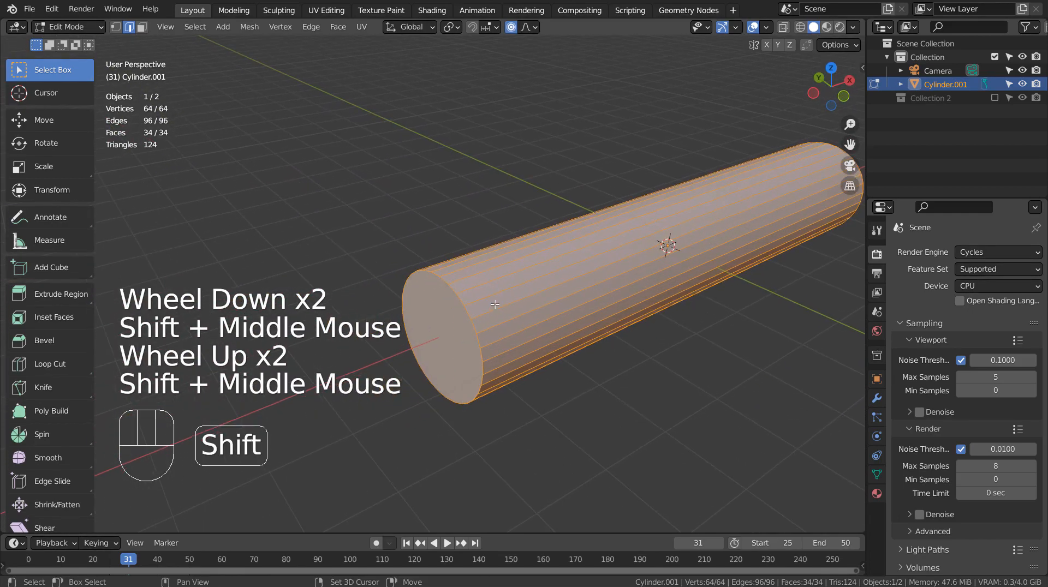
pyautogui.keyDown('alt'); pyautogui.click(461, 304); pyautogui.keyUp('alt')
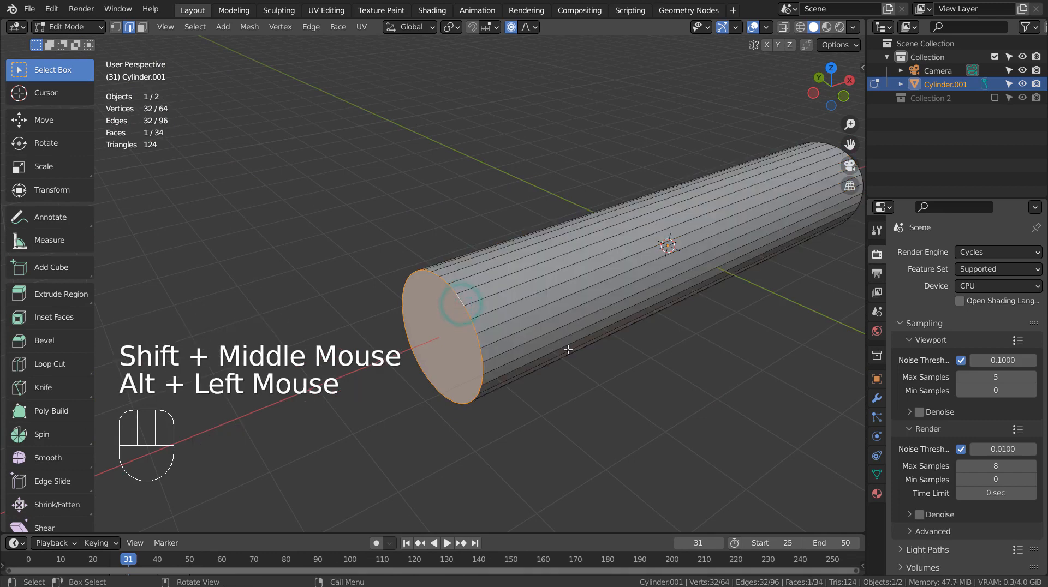
pyautogui.hotkey('ctrl', 'b')
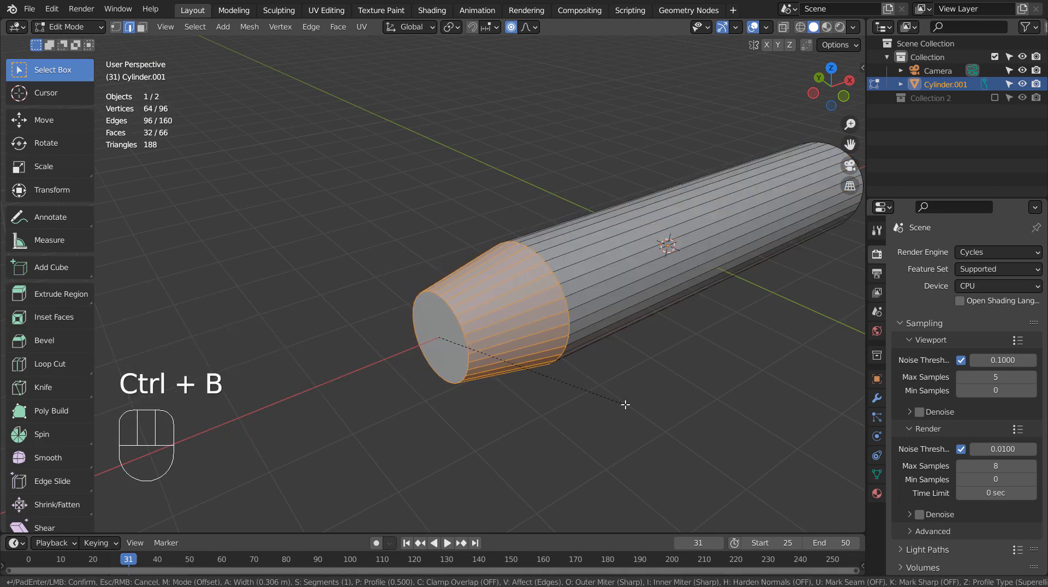
pyautogui.scroll(6, 626, 404)
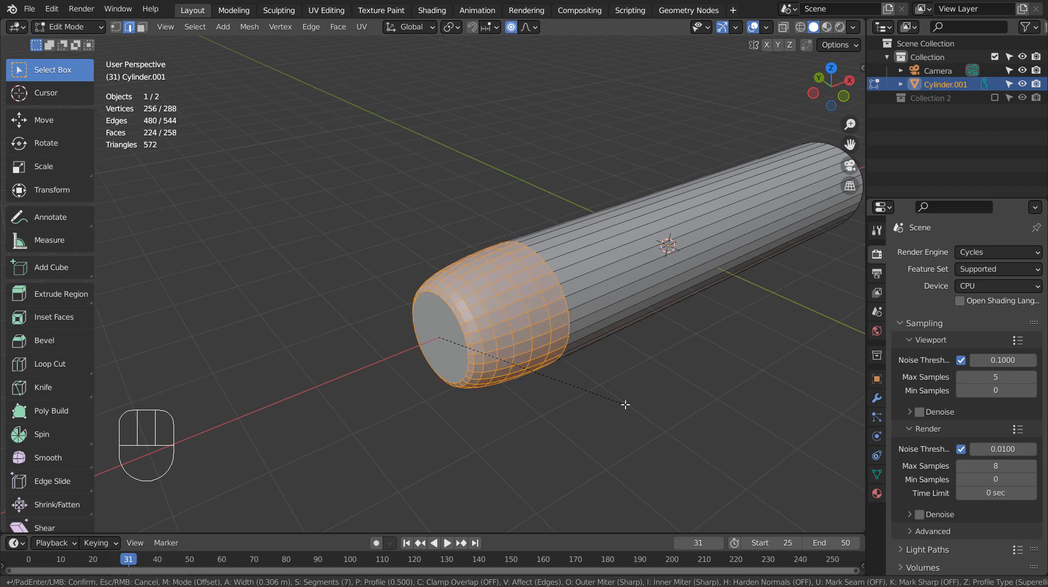
pyautogui.click(626, 404)
# Step: Return to Object Mode and apply smooth shading to the cylinder
pyautogui.press('Tab')
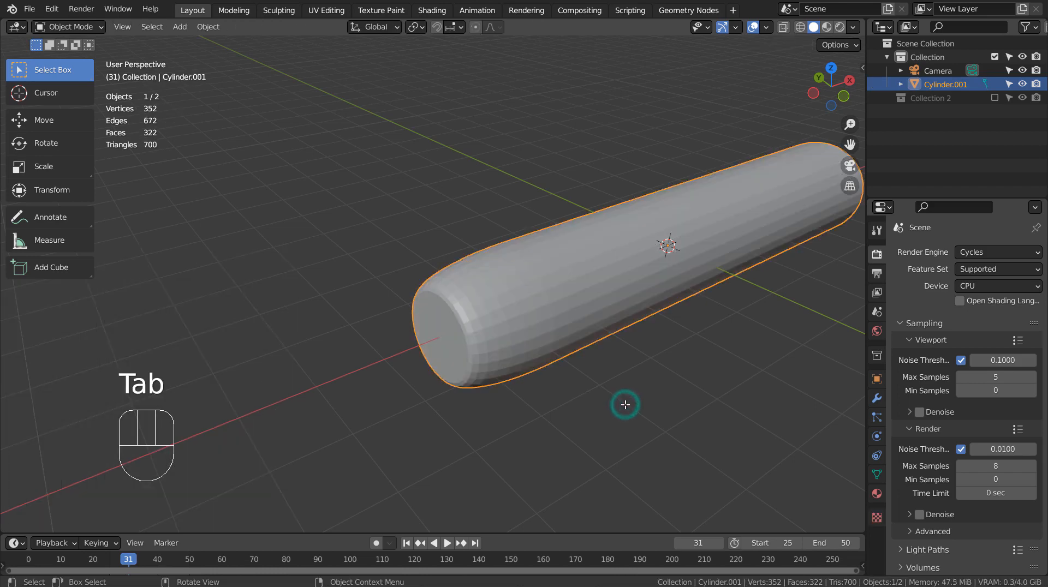
pyautogui.rightClick(516, 271)
pyautogui.click(516, 272)
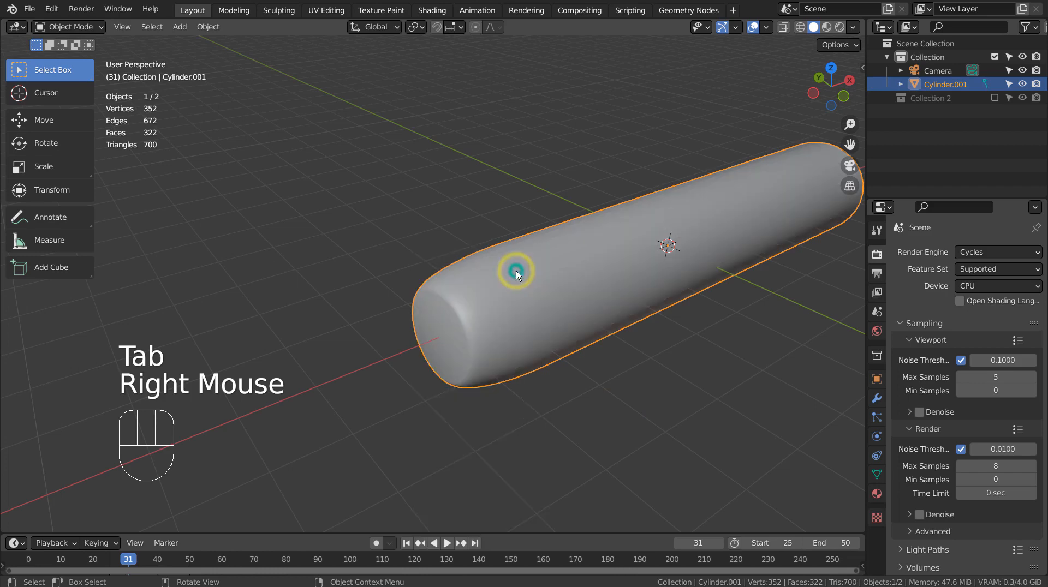
# Step: Bevel the edge loop of the opposite, still flat end cap by about 0.051 m with 2 segments
pyautogui.moveTo(640, 316); pyautogui.dragTo(478, 287, button='middle')
pyautogui.scroll(-3, 516, 305)
pyautogui.press('Tab')
pyautogui.press('3')
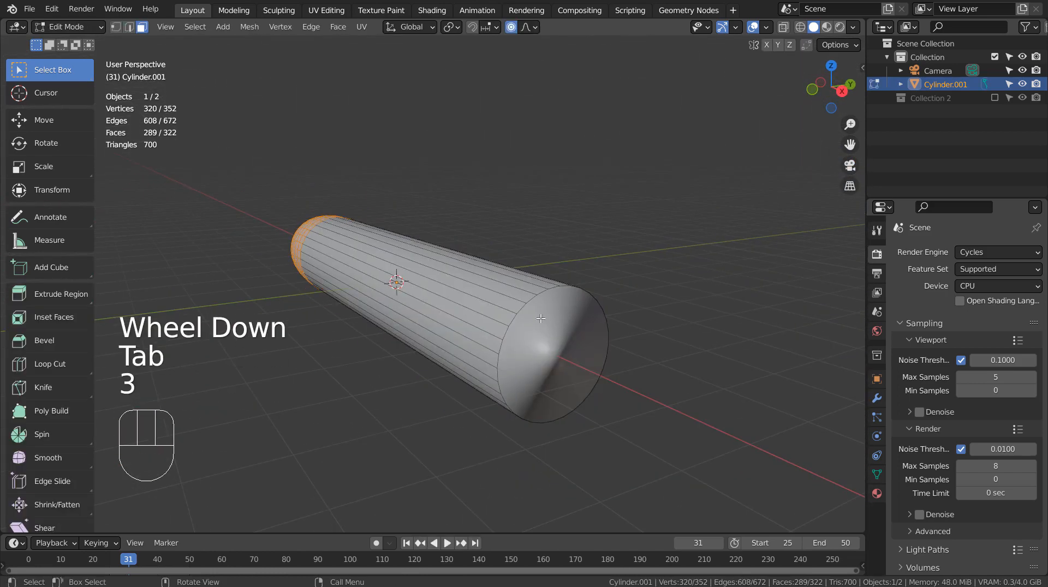
pyautogui.keyDown('alt'); pyautogui.click(519, 308); pyautogui.keyUp('alt')
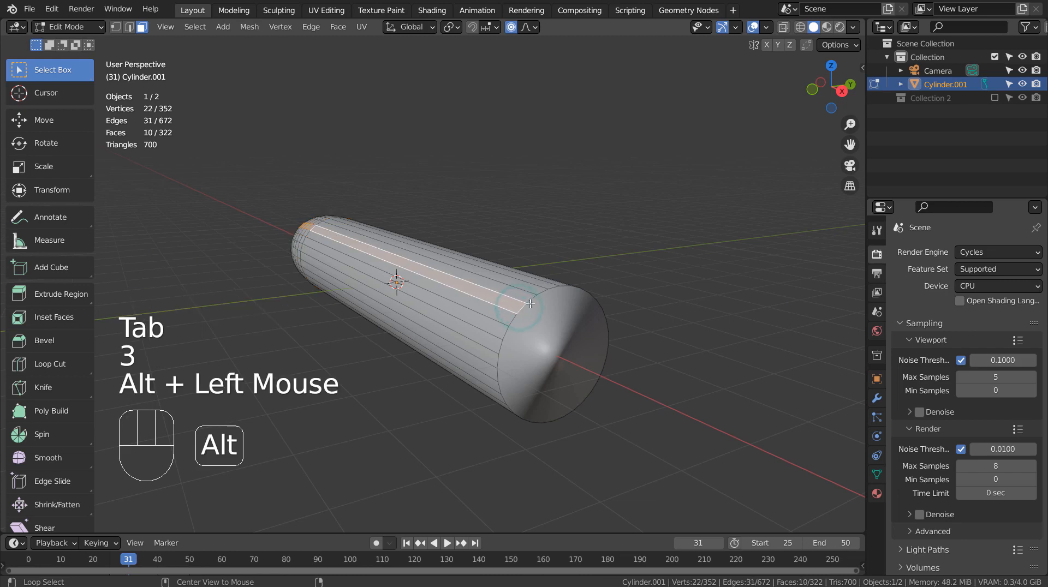
pyautogui.keyDown('alt'); pyautogui.click(530, 301); pyautogui.keyUp('alt')
pyautogui.click(529, 299)
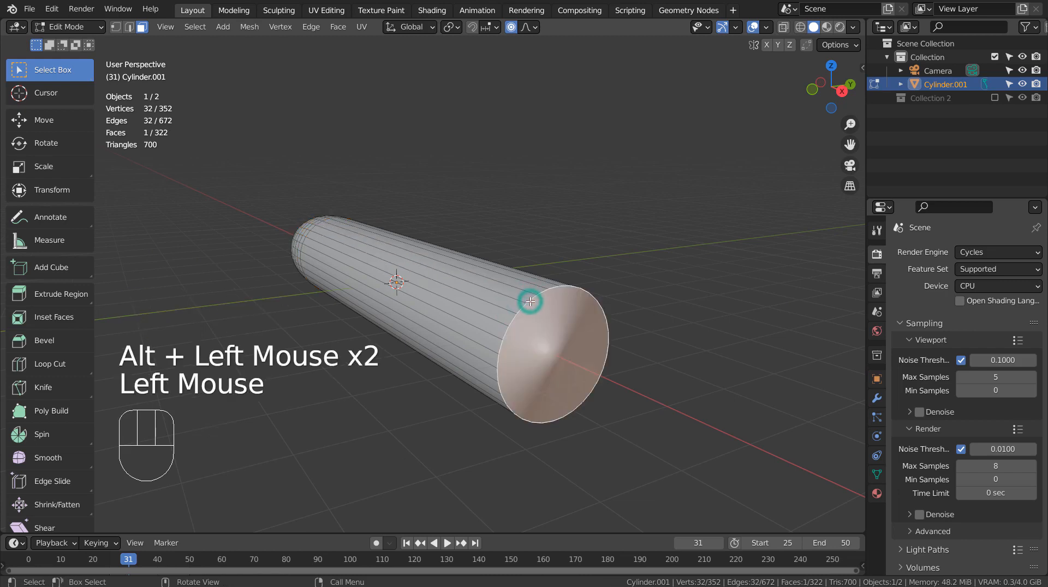
pyautogui.press('2')
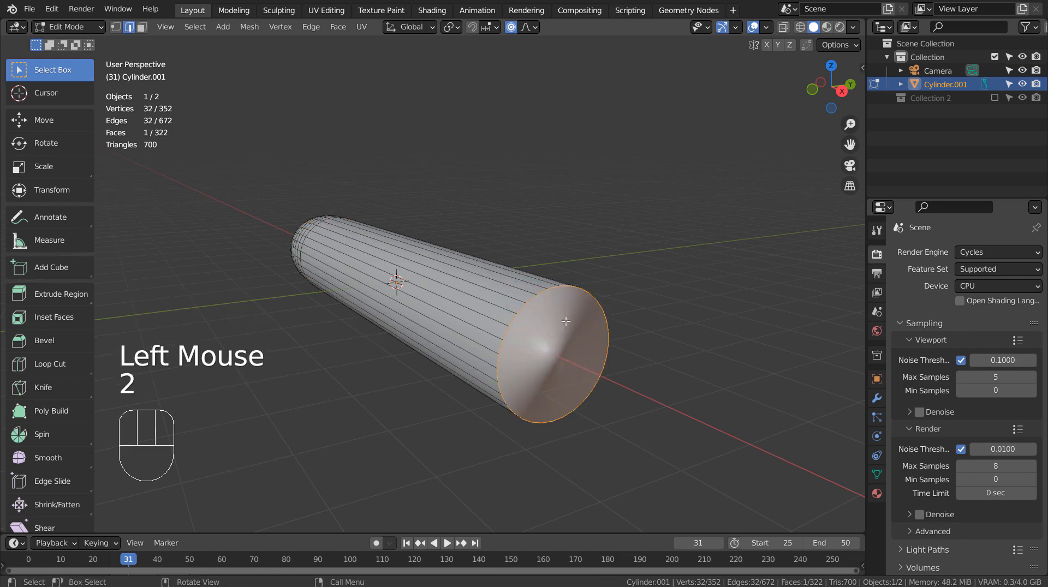
pyautogui.hotkey('ctrl', 'b')
pyautogui.scroll(2, 612, 352)
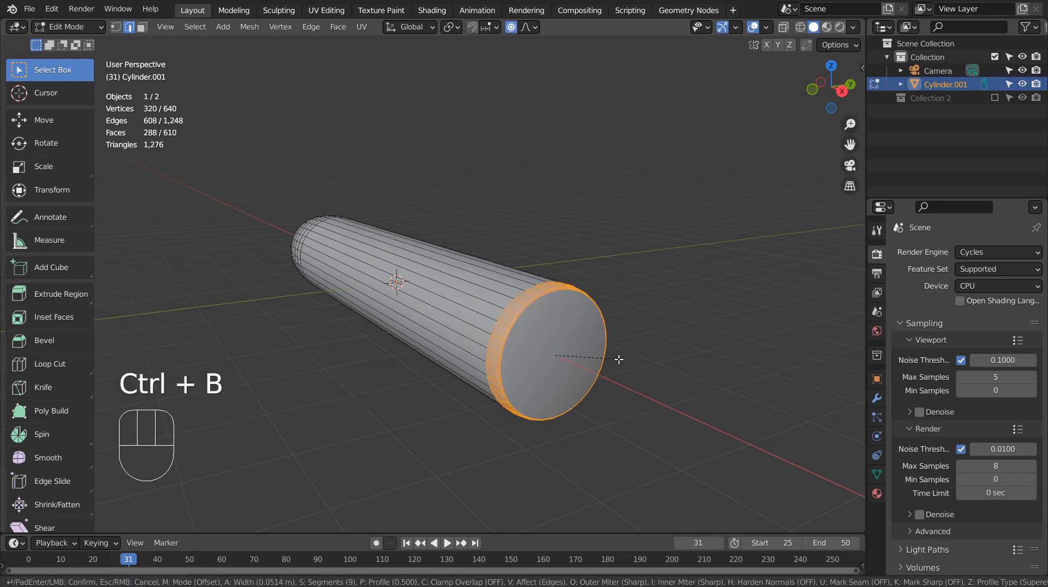
pyautogui.scroll(-11, 619, 359)
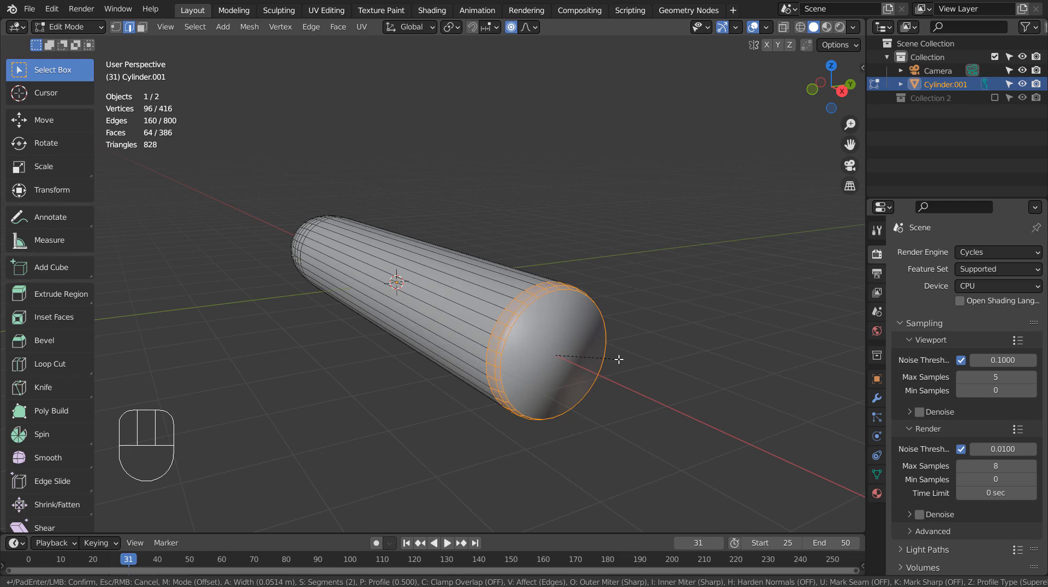
pyautogui.click(618, 359)
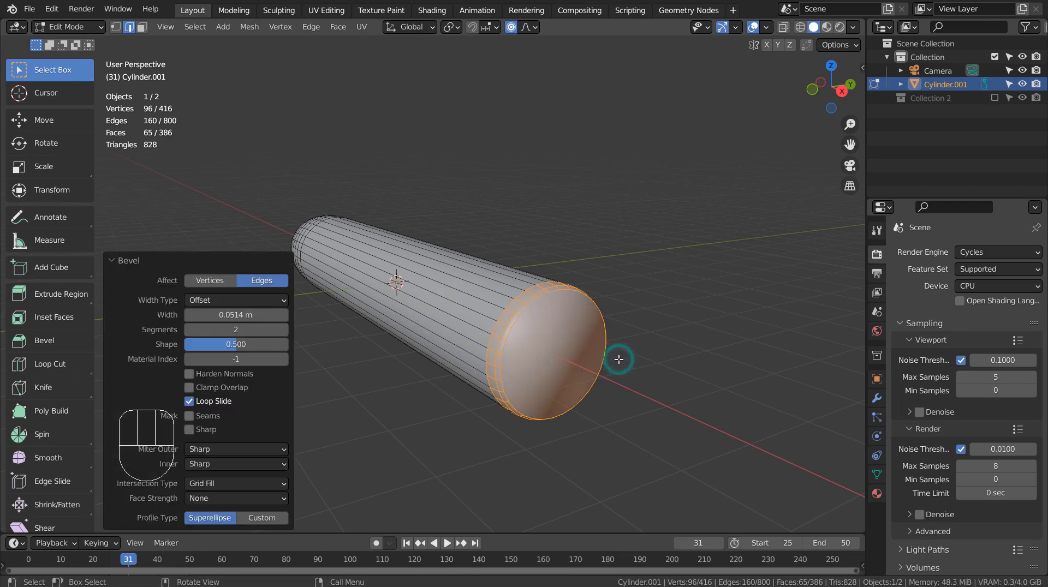
# Step: Inset the newly bevelled end cap's face twice, by about 0.095 m and about 0.087 m
pyautogui.click(565, 347)
pyautogui.press('3')
pyautogui.click(558, 346)
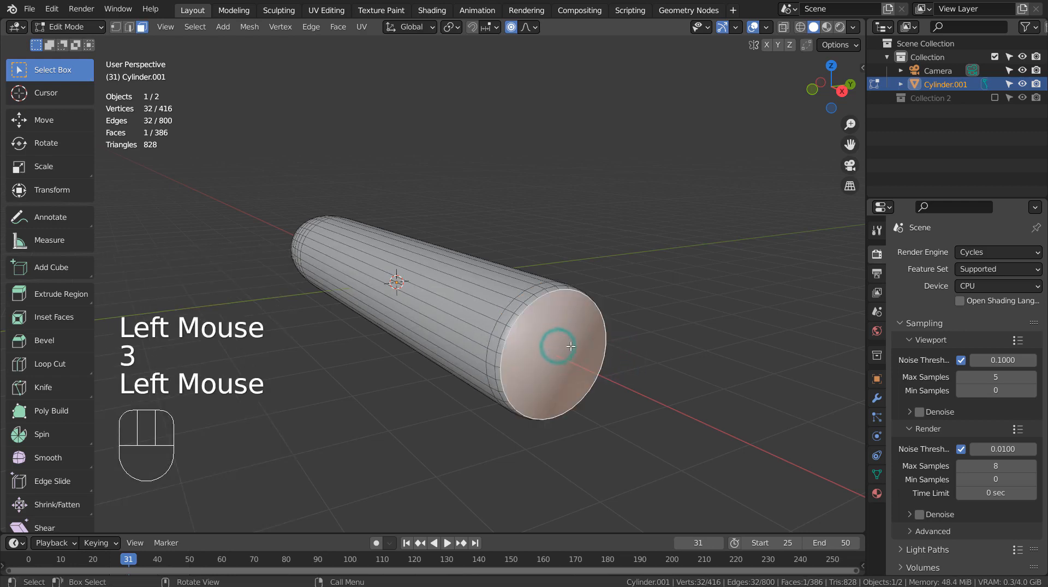
pyautogui.press('i')
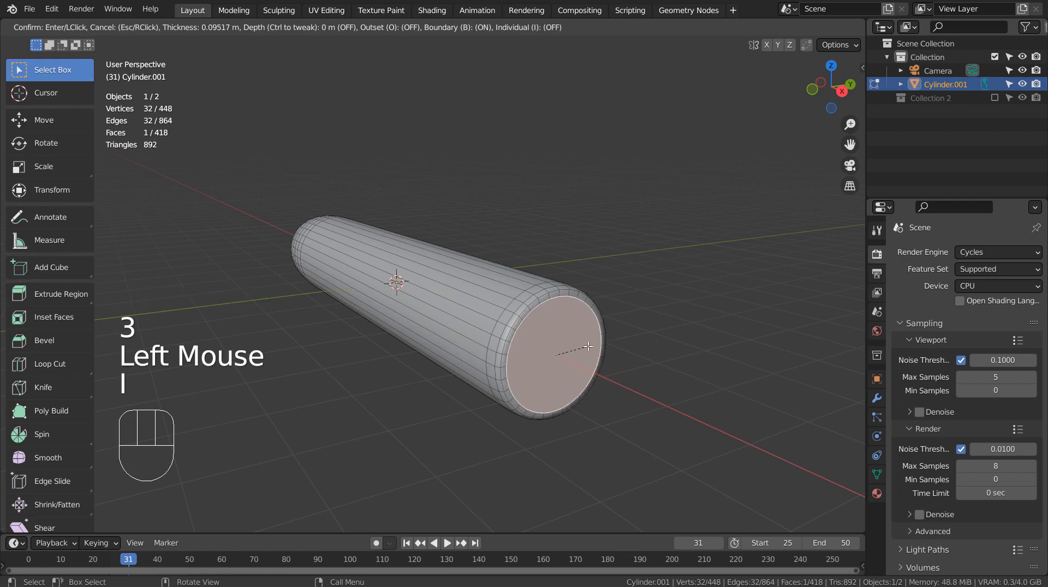
pyautogui.click(588, 346)
pyautogui.press('i')
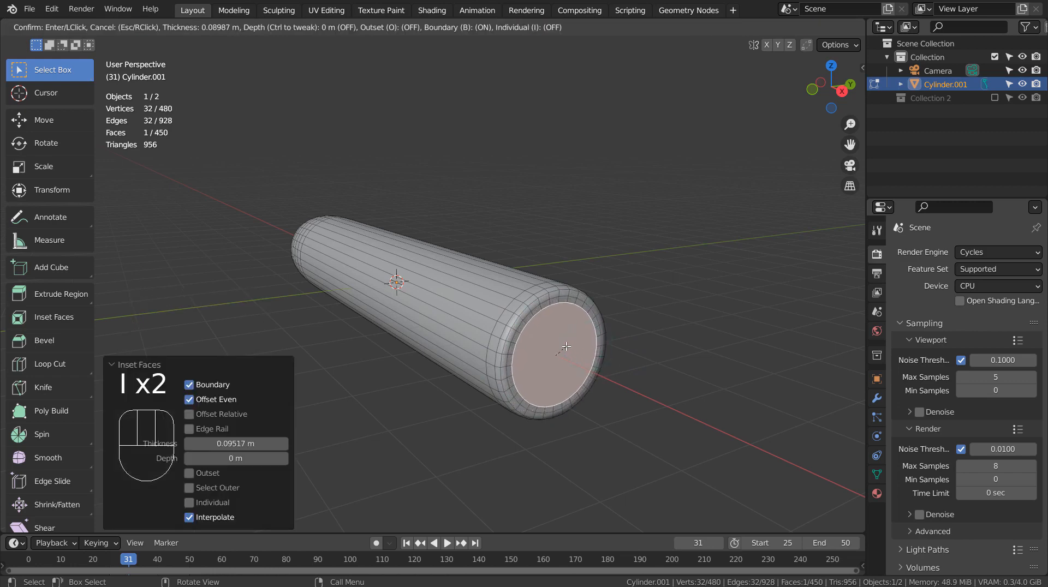
pyautogui.click(562, 342)
# Step: Try a third narrow inset on the end cap face and undo it
pyautogui.press('i')
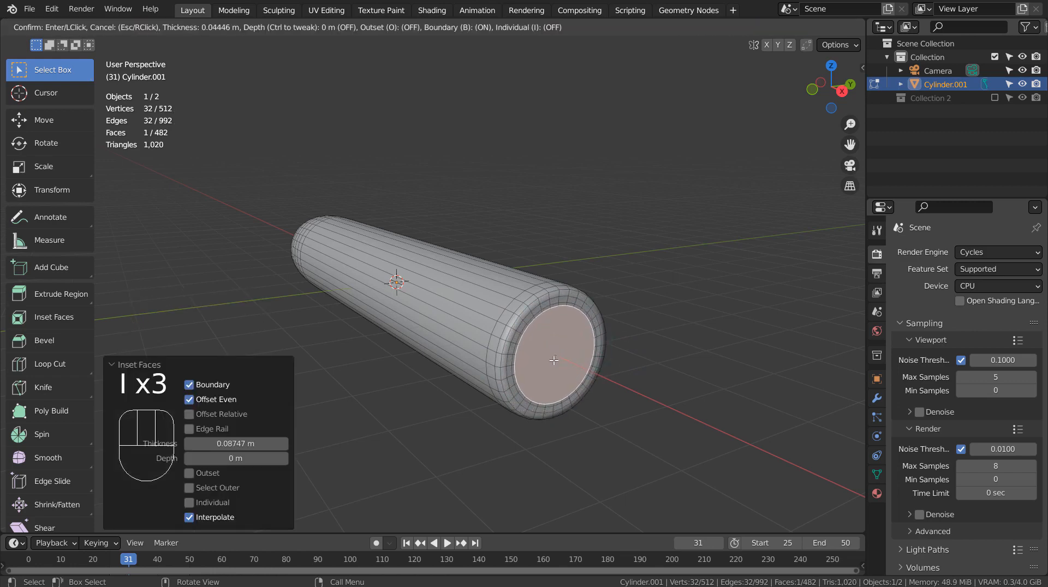
pyautogui.click(556, 362)
pyautogui.scroll(1, 613, 361)
pyautogui.moveTo(640, 360)
pyautogui.mouseDown(button='middle')
pyautogui.moveTo(617, 335)
pyautogui.moveTo(631, 347)
pyautogui.mouseUp(button='middle')
pyautogui.hotkey('ctrl', 'z')
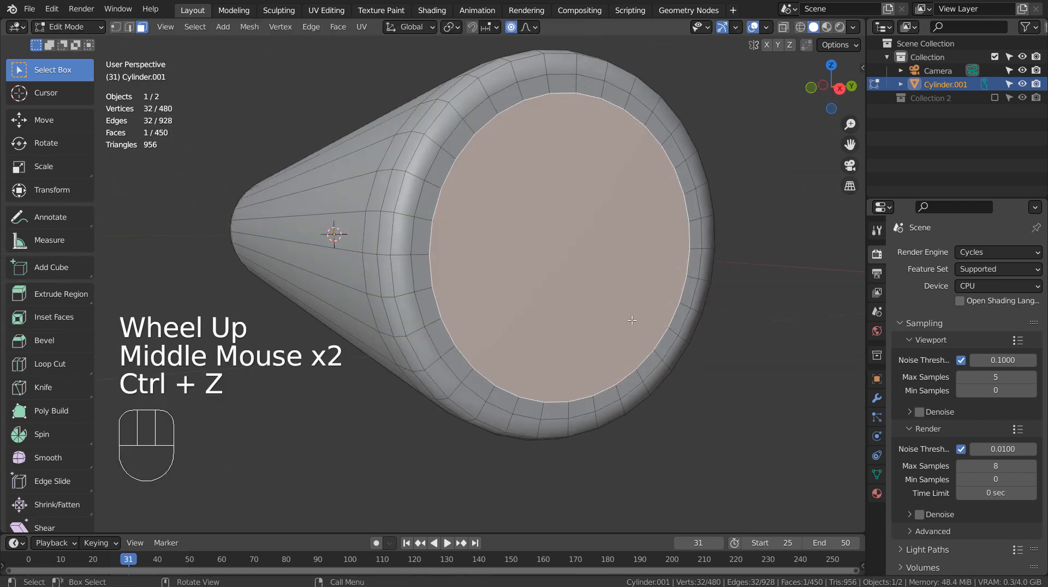
pyautogui.press('u')
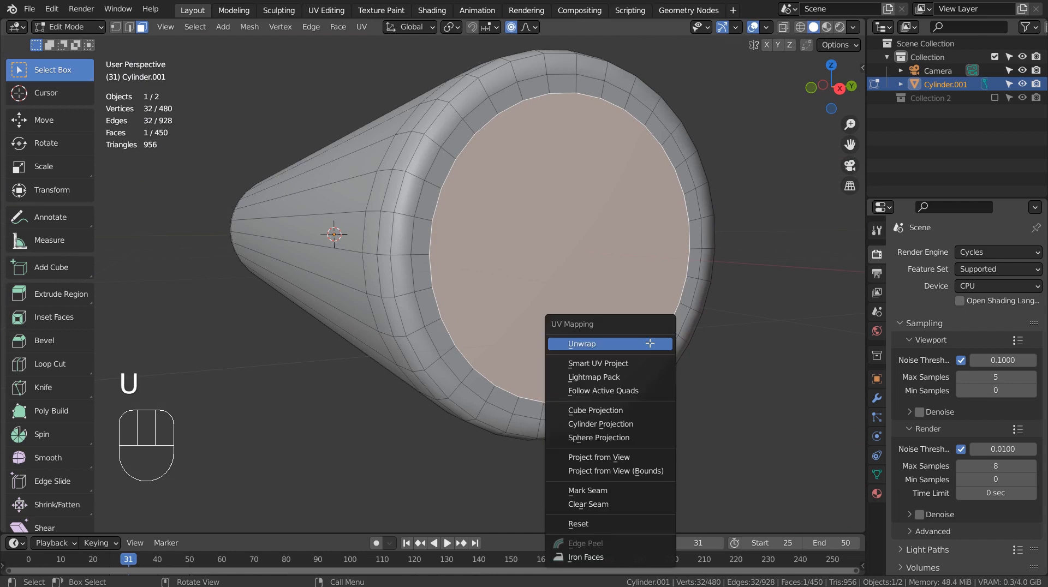
# Step: Inset the end cap's central face two more times, by about 0.12 m and about 0.072 m
pyautogui.press('i')
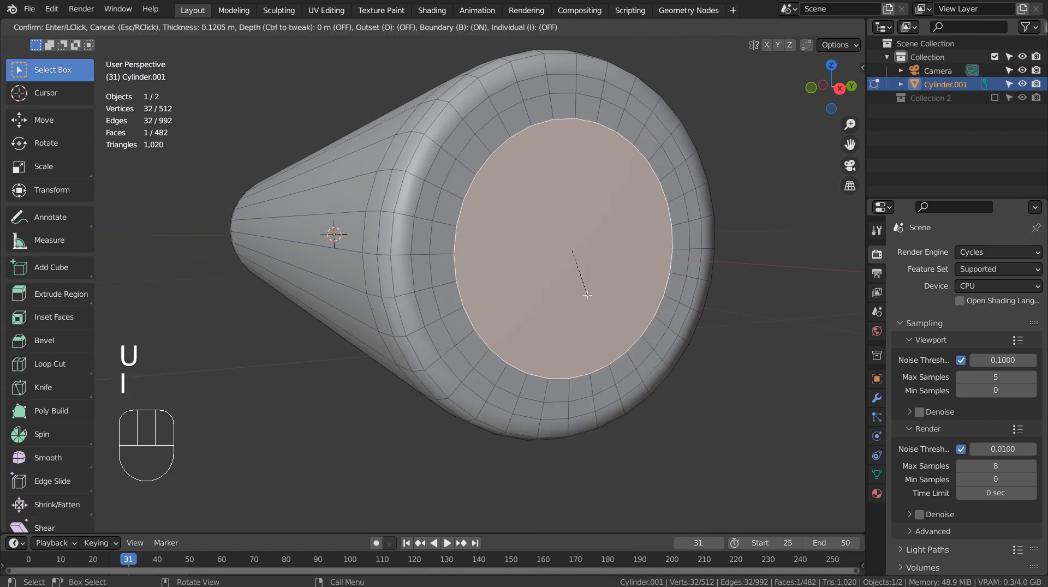
pyautogui.click(588, 295)
pyautogui.press('i')
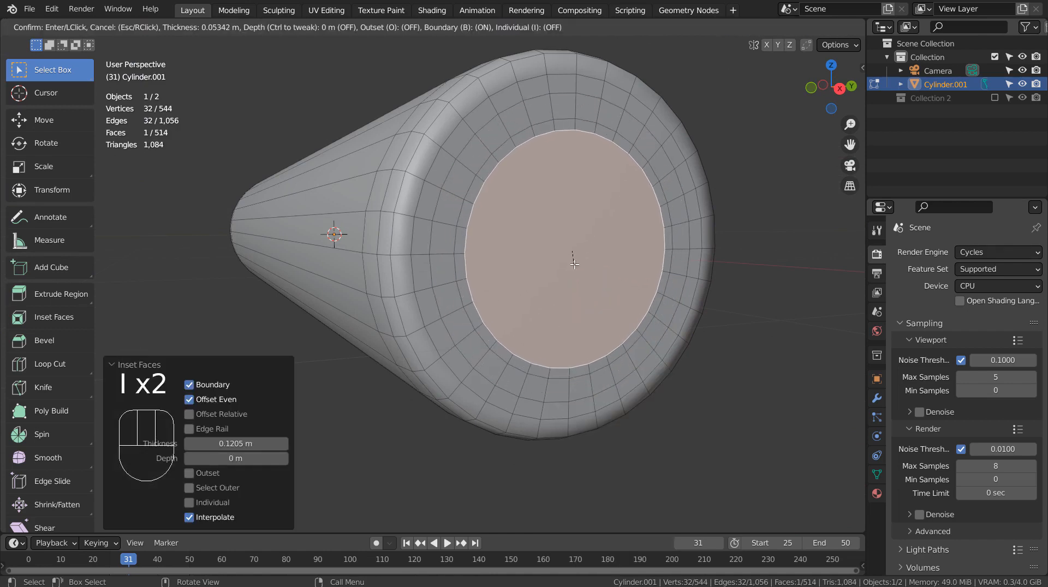
pyautogui.click(574, 253)
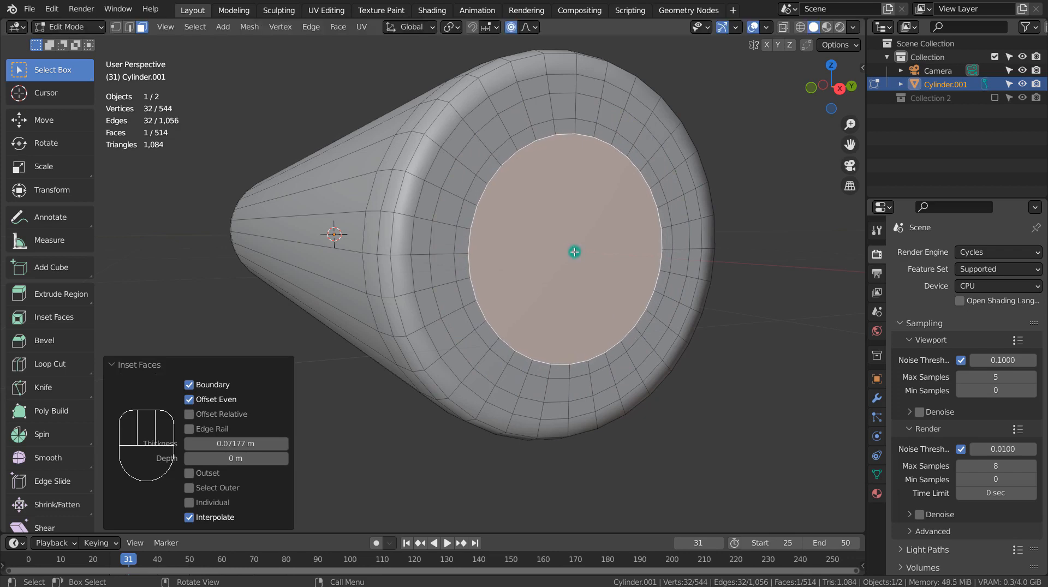
# Step: Inset the central face twice more towards the middle, by about 0.158 m and about 0.211 m
pyautogui.scroll(3, 574, 251)
pyautogui.scroll(-5, 588, 244)
pyautogui.scroll(-1, 587, 244)
pyautogui.moveTo(590, 264); pyautogui.dragTo(569, 262, button='middle')
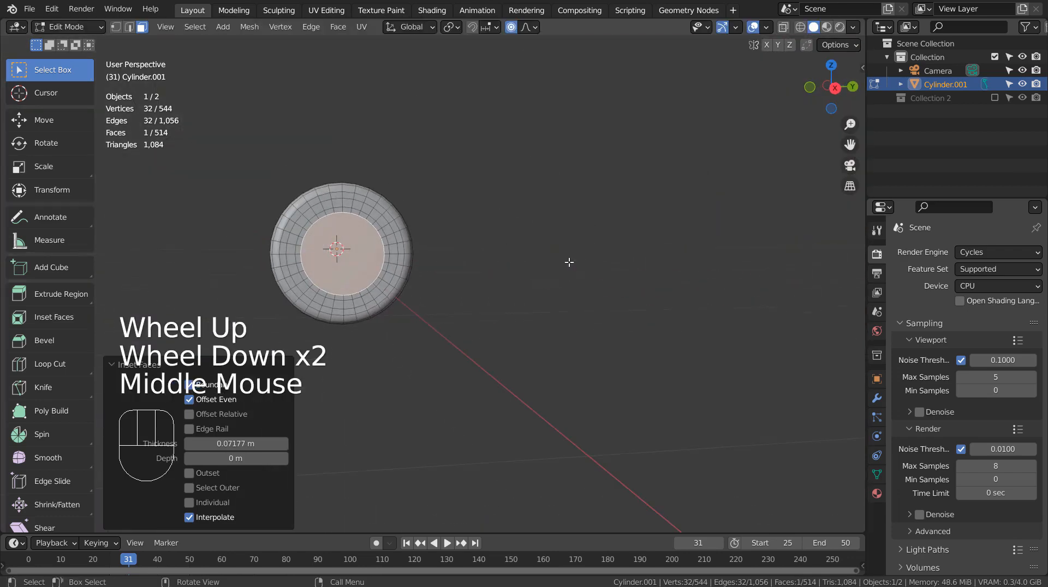
pyautogui.press('i')
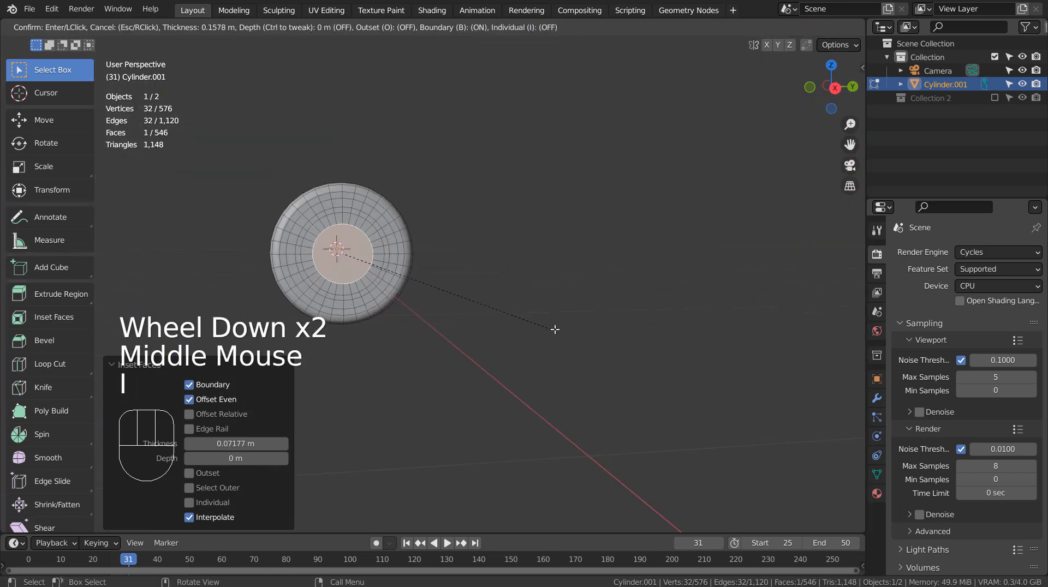
pyautogui.click(555, 330)
pyautogui.press('i')
pyautogui.click(567, 349)
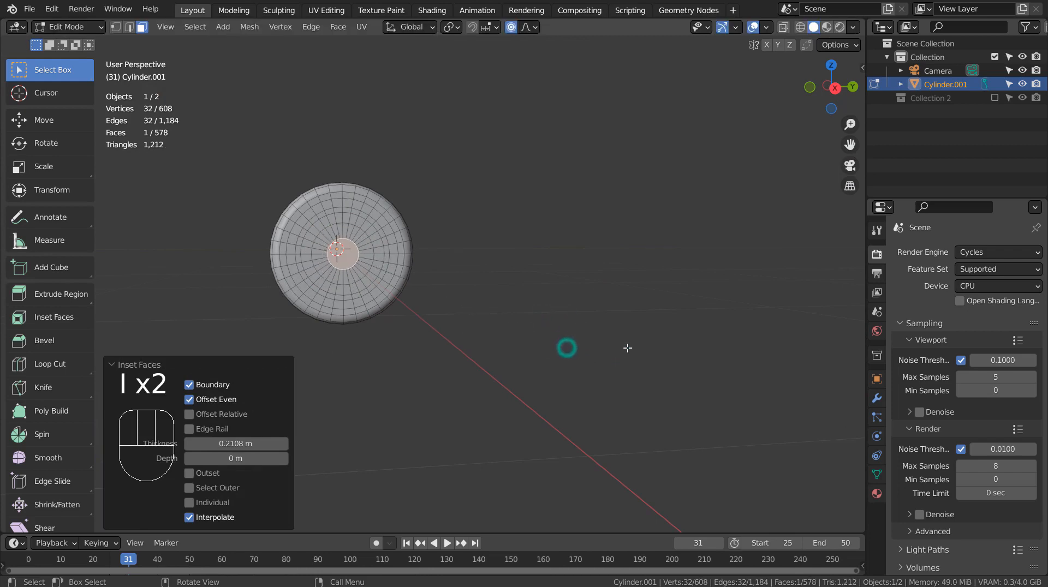
# Step: Move the small central face about 0.91 m outward along X with smooth proportional editing sized about 1.33 m, rounding the end into a dome
pyautogui.moveTo(515, 349); pyautogui.dragTo(693, 227, button='middle')
pyautogui.scroll(-1, 710, 426)
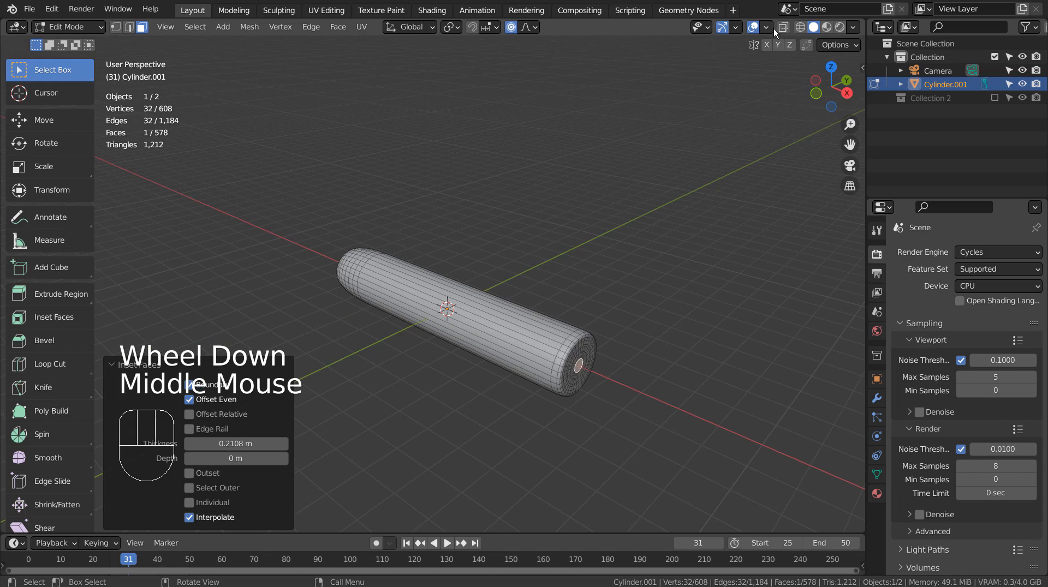
pyautogui.doubleClick(510, 27)
pyautogui.press('g')
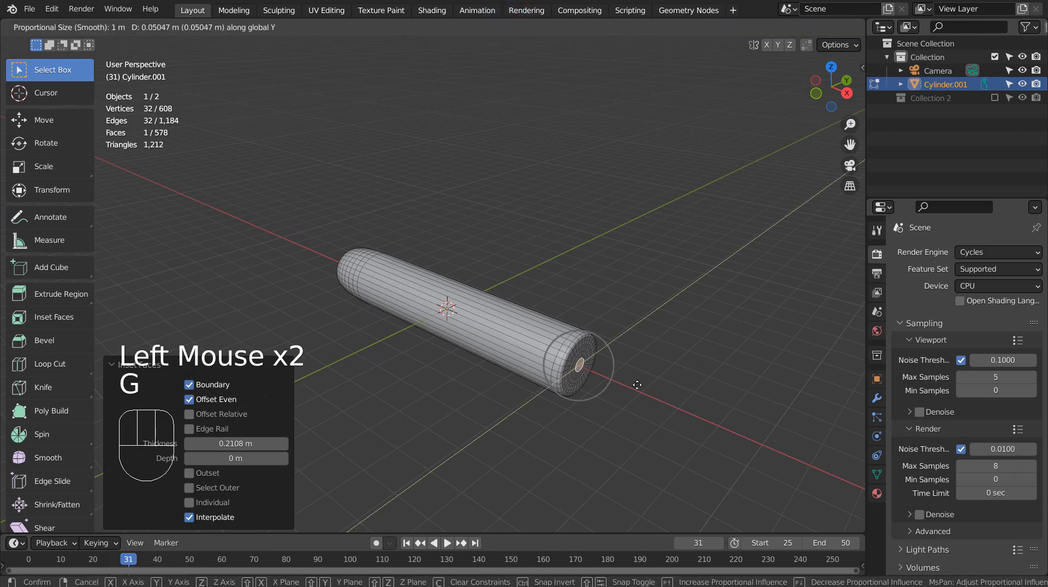
pyautogui.press('x')
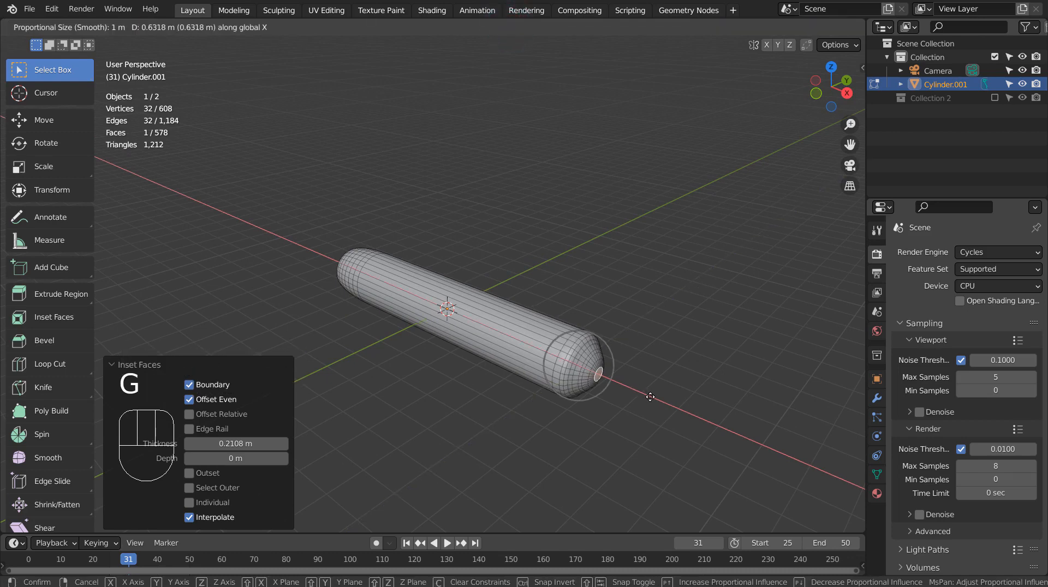
pyautogui.scroll(-3, 652, 400)
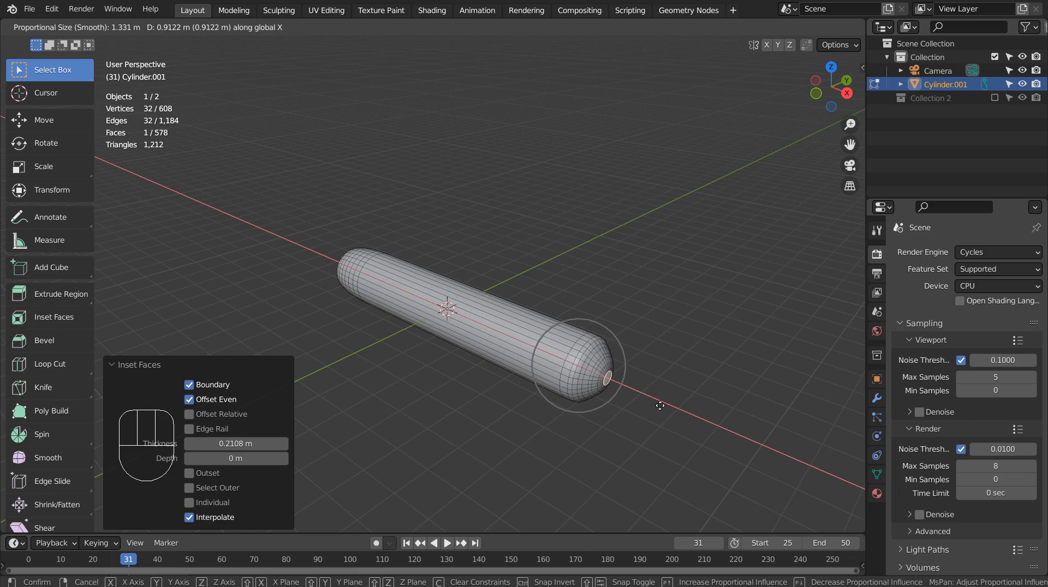
pyautogui.click(660, 407)
pyautogui.press('Tab')
pyautogui.moveTo(662, 409); pyautogui.dragTo(601, 402, button='middle')
pyautogui.scroll(2, 611, 393)
pyautogui.press('Tab')
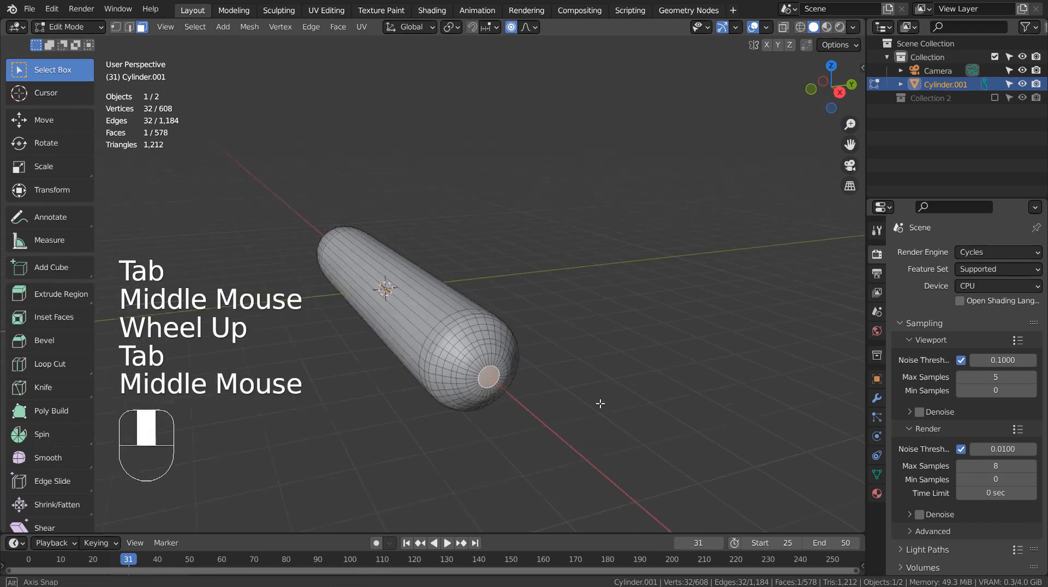
# Step: Grow the face selection outward from the end's central face to cover the whole domed end cap
pyautogui.press('ctrl+KP_Add')
pyautogui.press('ctrl+KP_Add')
pyautogui.press('ctrl+KP_Add')
pyautogui.press('ctrl+KP_Add')
pyautogui.press('ctrl+KP_Add')
pyautogui.press('ctrl+KP_Add')
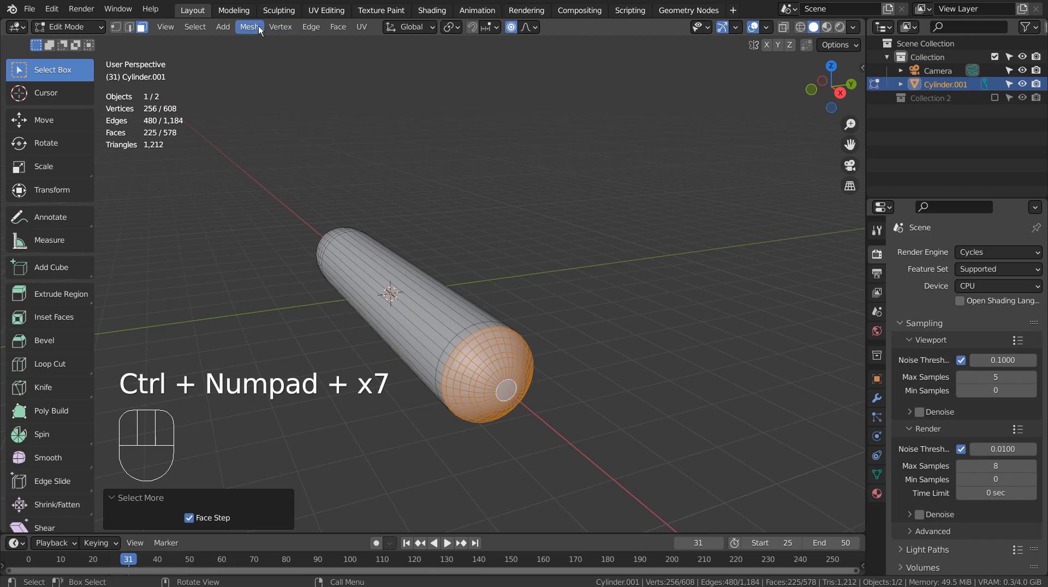
pyautogui.click(195, 27)
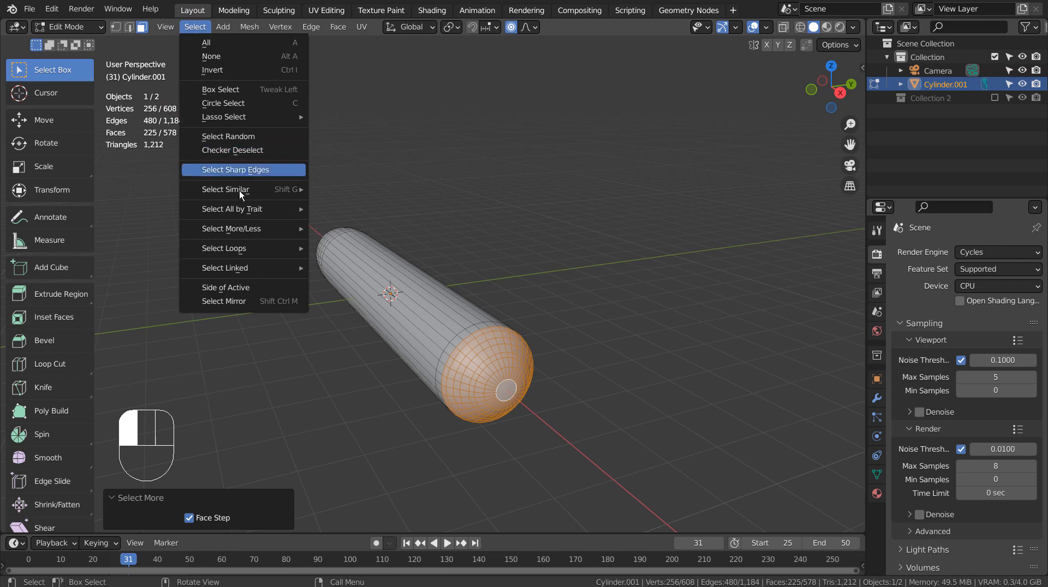
pyautogui.moveTo(241, 229)
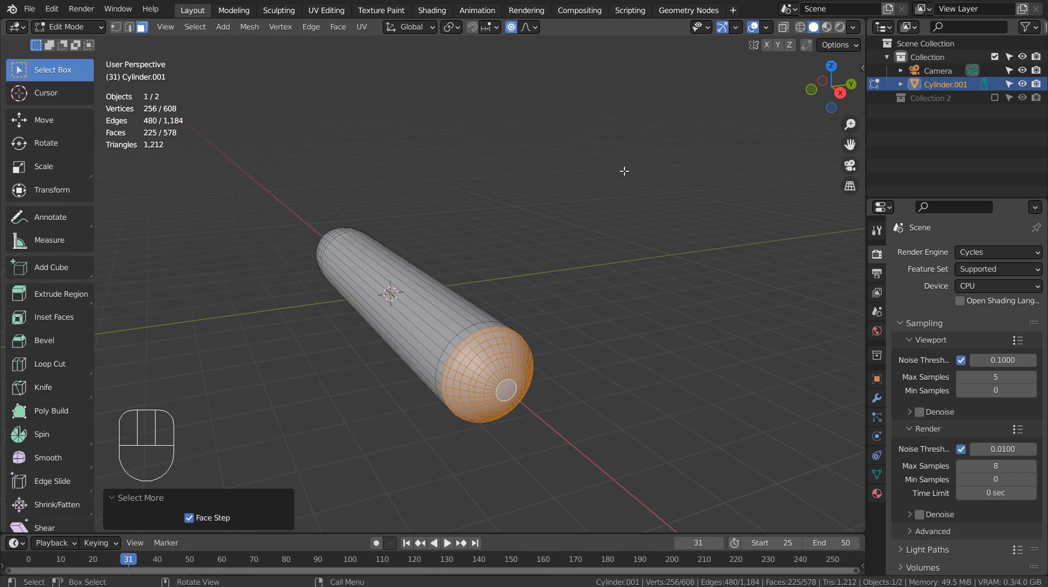
# Step: Duplicate the selected end cap faces in place and separate the duplicate into its own object
pyautogui.hotkey('shift', 'd')
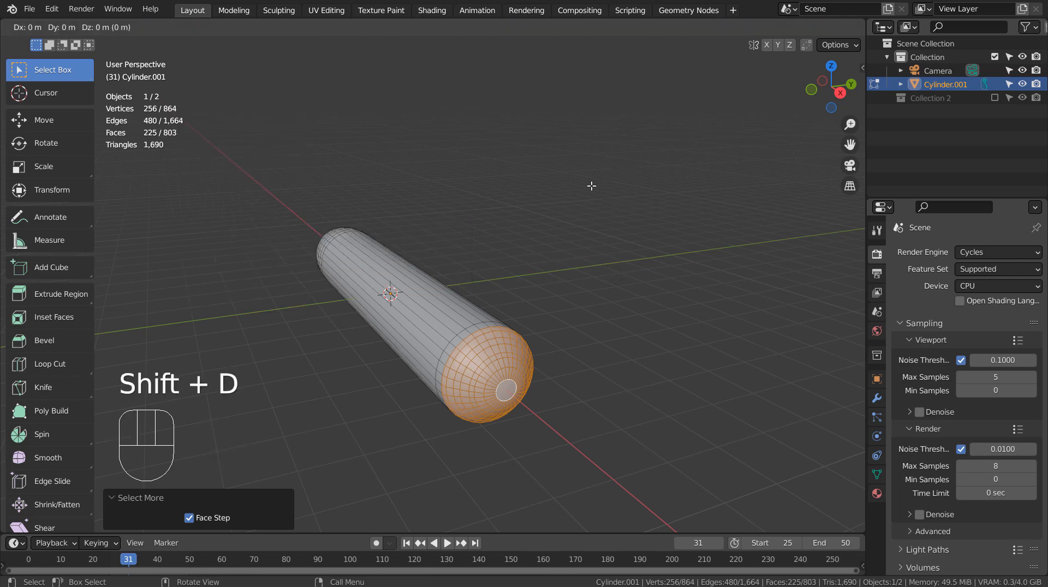
pyautogui.rightClick(591, 186)
pyautogui.press('p')
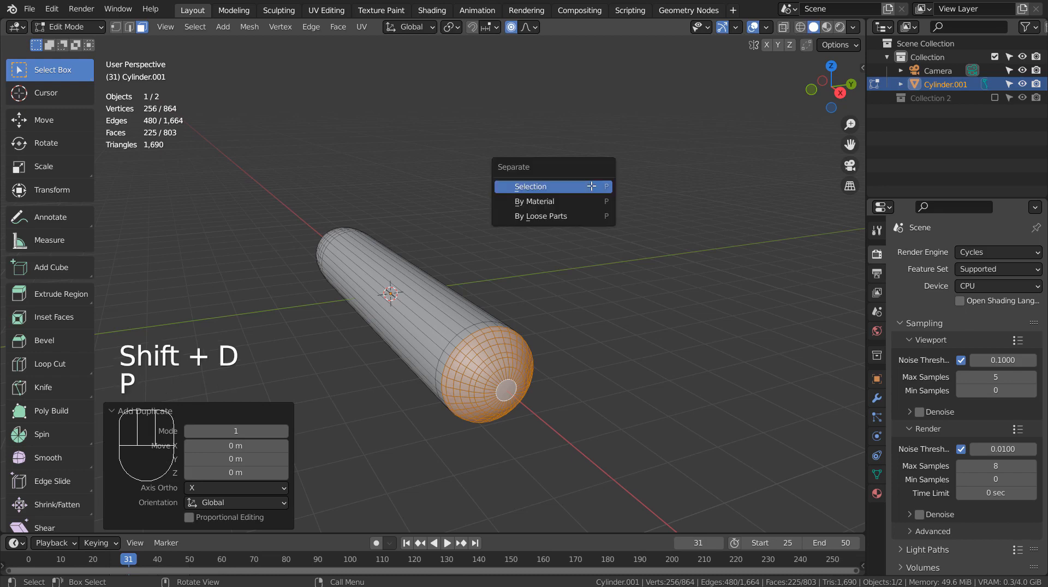
pyautogui.click(591, 186)
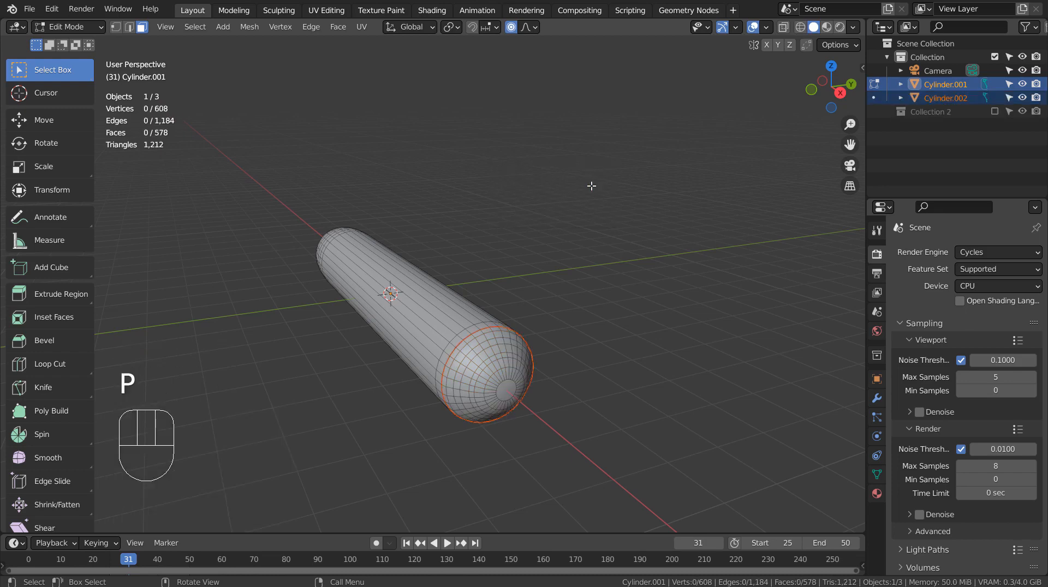
# Step: Select all geometry of the separated cap and randomize its vertices by an amount of about 0.299 m
pyautogui.press('Tab')
pyautogui.click(510, 359)
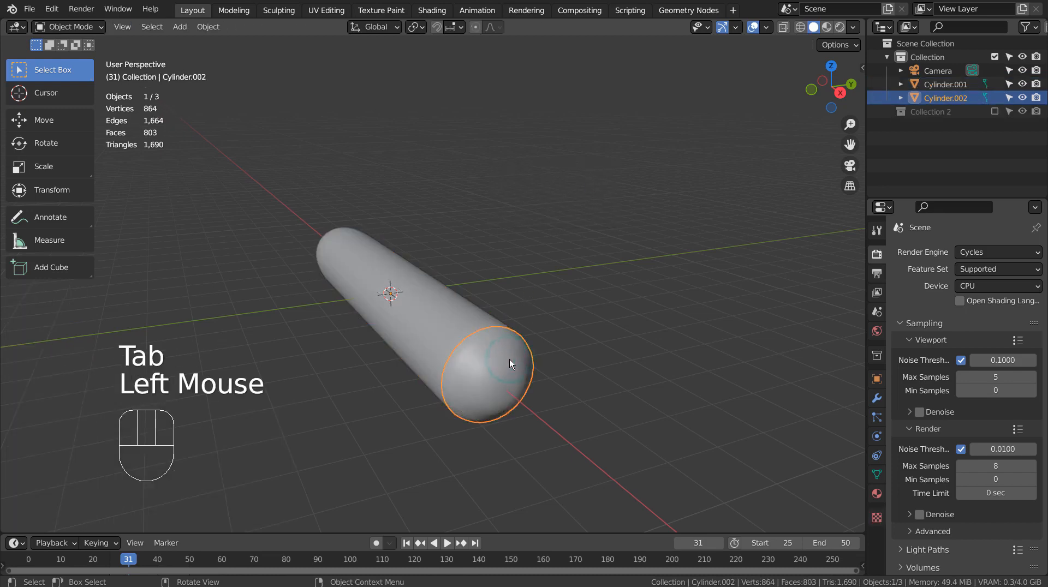
pyautogui.press('Tab')
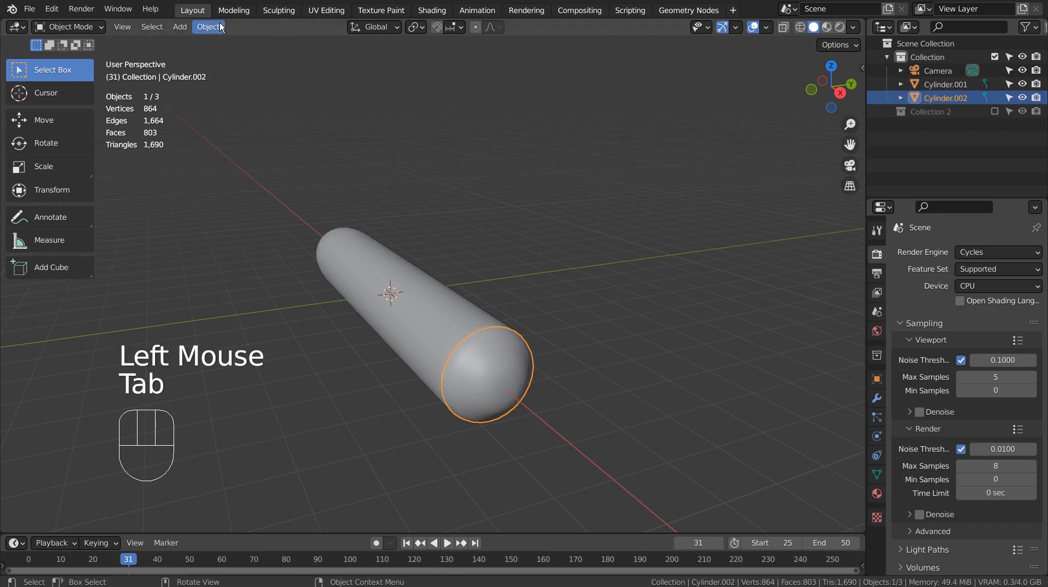
pyautogui.press('Tab')
pyautogui.press('a')
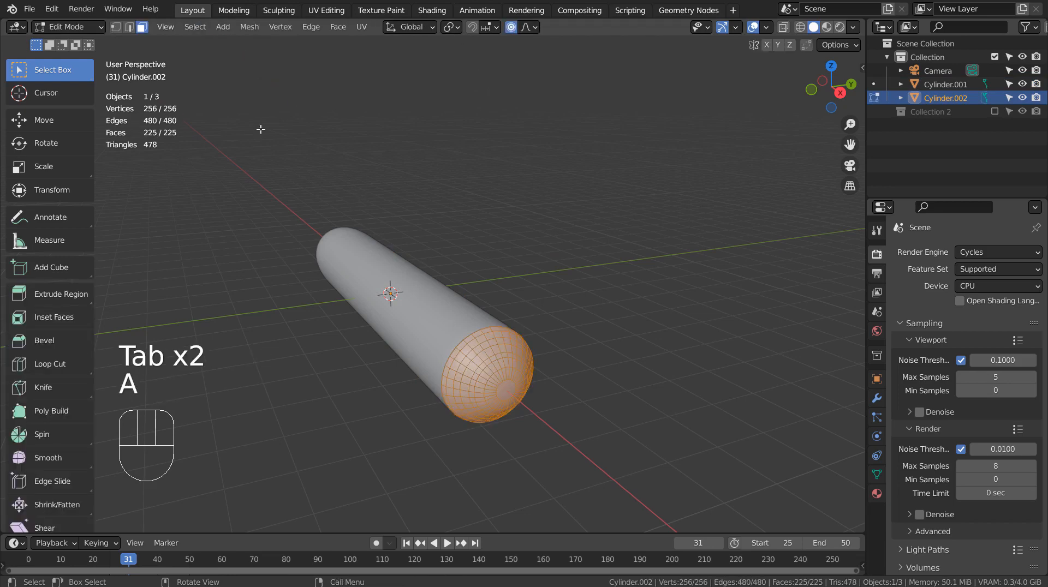
pyautogui.click(250, 27)
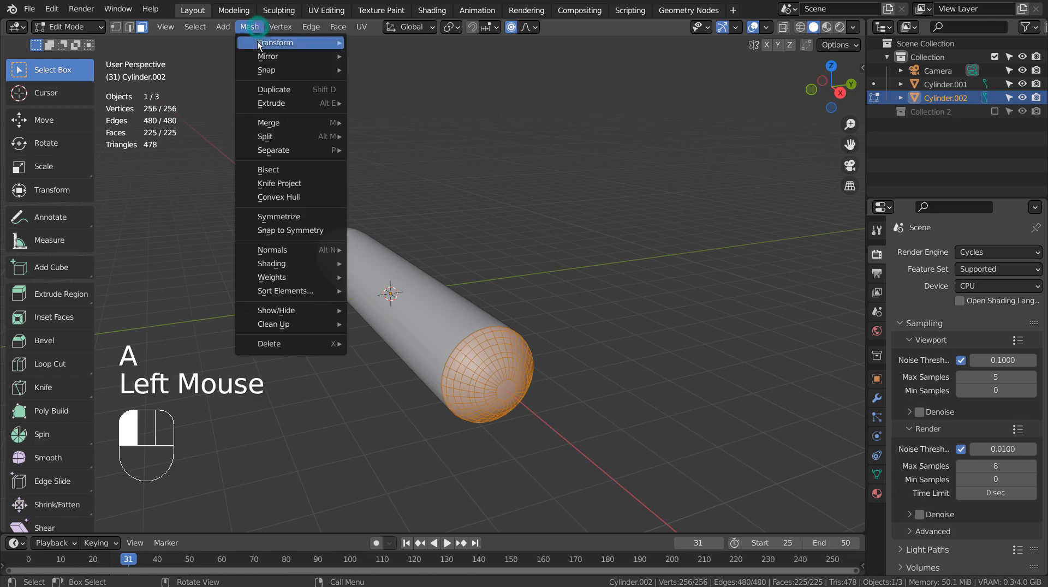
pyautogui.moveTo(295, 42)
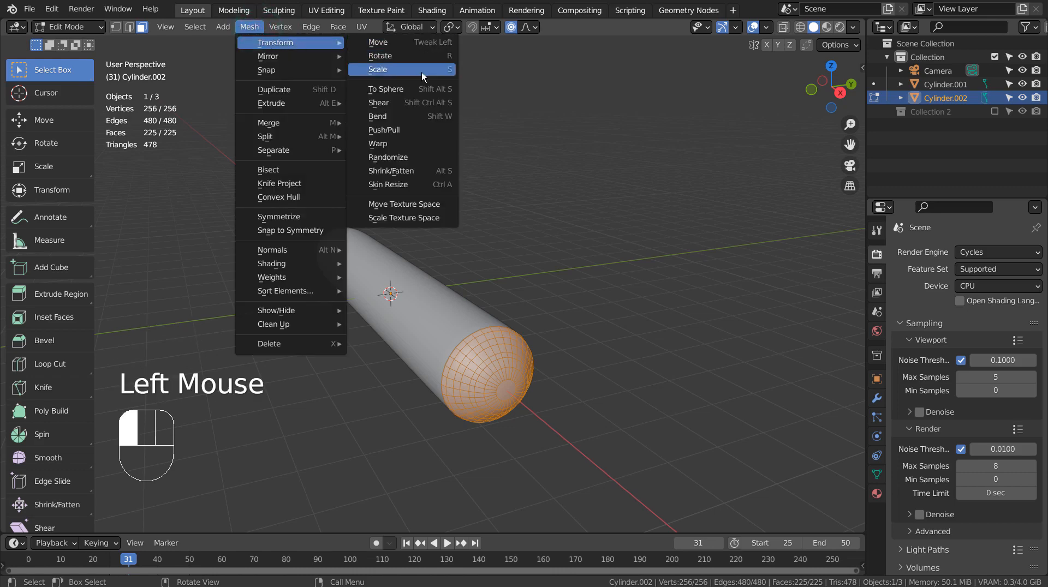
pyautogui.click(423, 159)
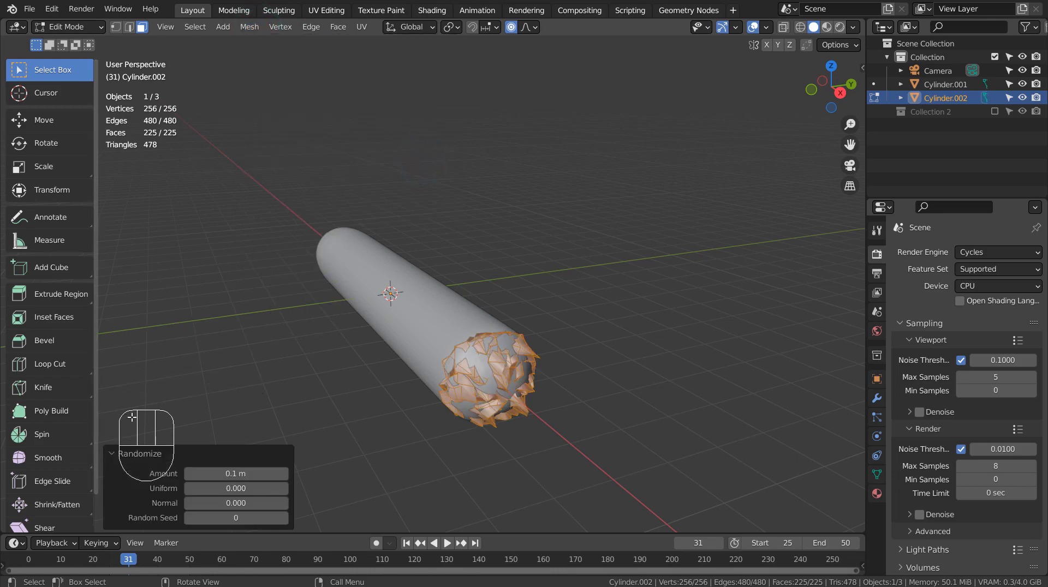
pyautogui.keyDown('shift'); pyautogui.click(230, 475); pyautogui.keyUp('shift')
pyautogui.keyDown('shift'); pyautogui.moveTo(230, 475); pyautogui.dragTo(268, 475); pyautogui.keyUp('shift')
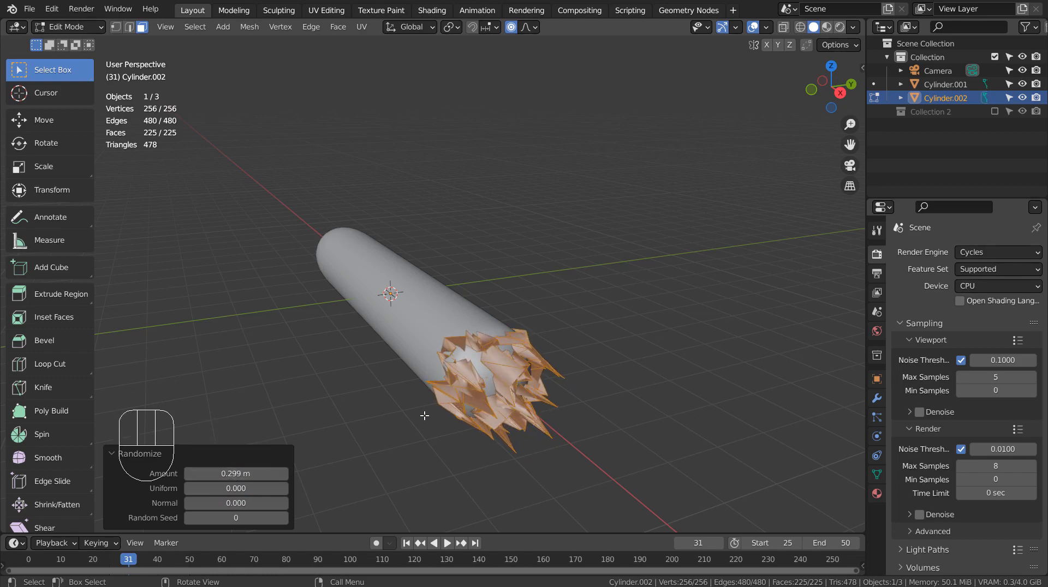
# Step: Scale the jagged cap to about 0.885 along X in front view with proportional editing on
pyautogui.moveTo(424, 418); pyautogui.dragTo(509, 376, button='middle')
pyautogui.press('KP_1')
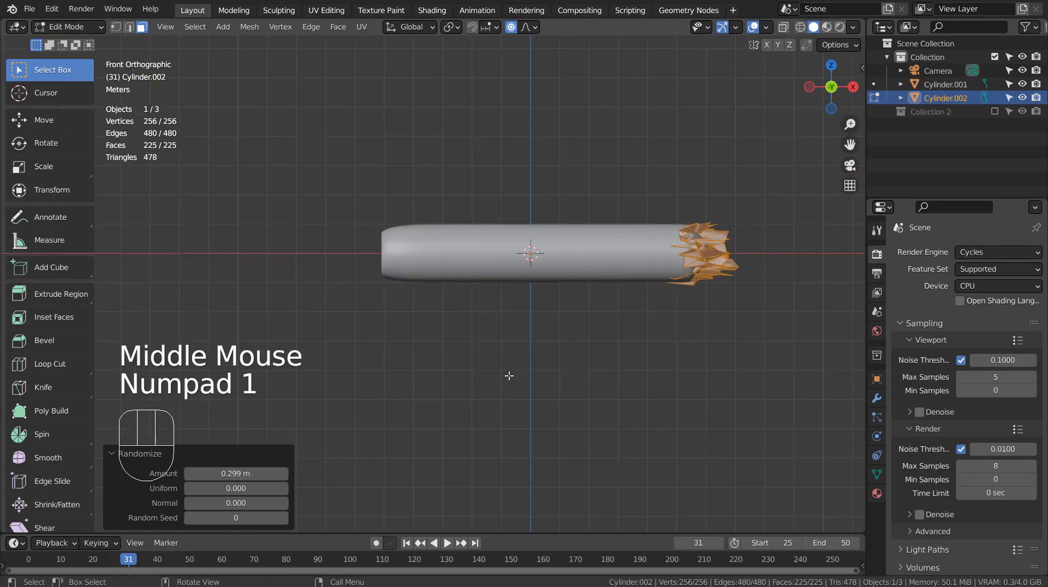
pyautogui.press('s')
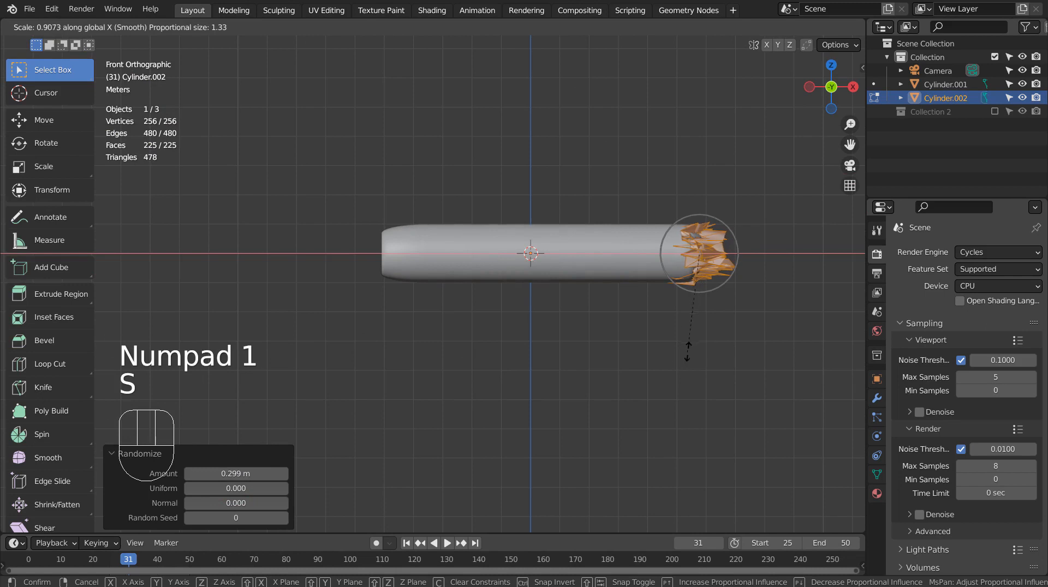
pyautogui.click(689, 351)
# Step: Turn off proportional editing and flatten the jagged cap to about 0.47 along X
pyautogui.click(511, 28)
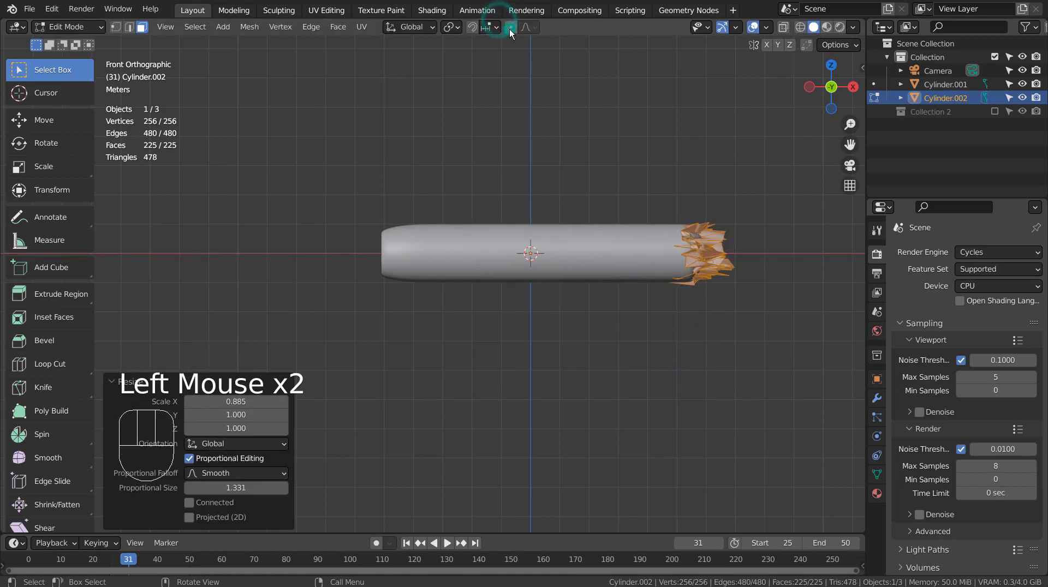
pyautogui.press('s')
pyautogui.press('x')
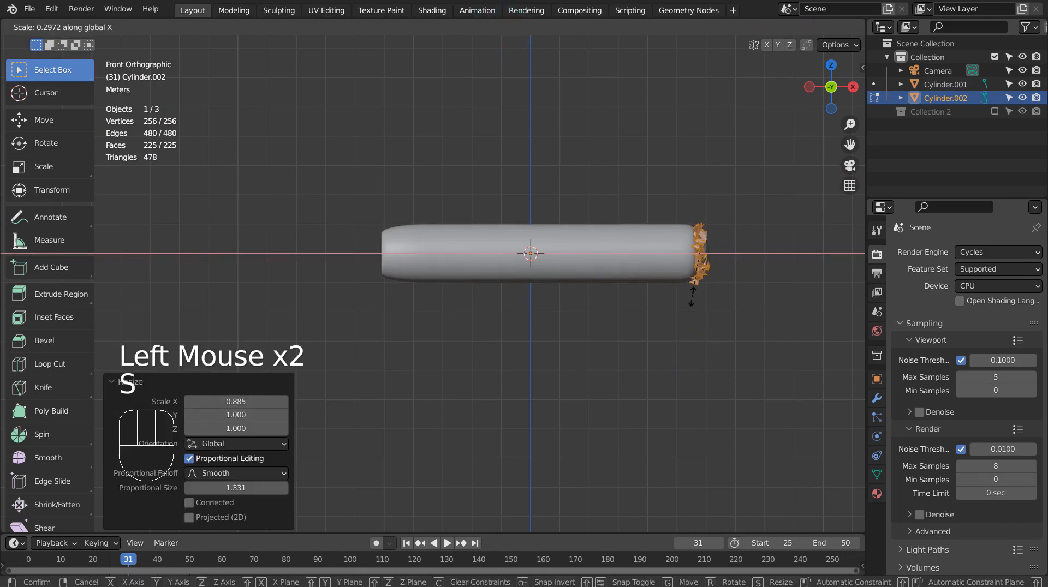
pyautogui.click(716, 309)
pyautogui.moveTo(732, 310); pyautogui.dragTo(588, 353, button='middle')
pyautogui.scroll(1, 624, 326)
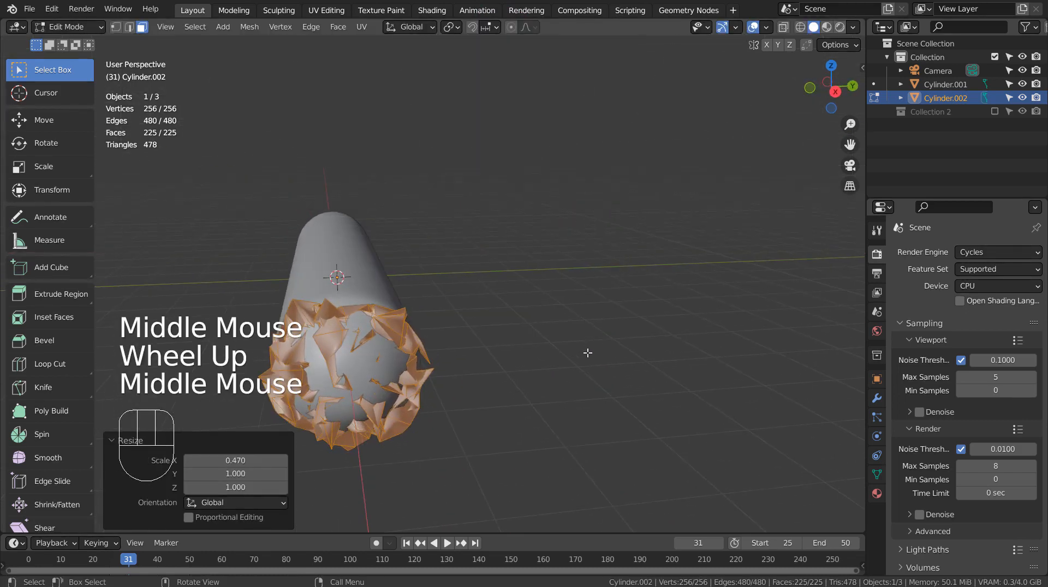
# Step: Scale the whole jagged cap uniformly to about 0.91 in right view
pyautogui.press('KP_1')
pyautogui.press('KP_3')
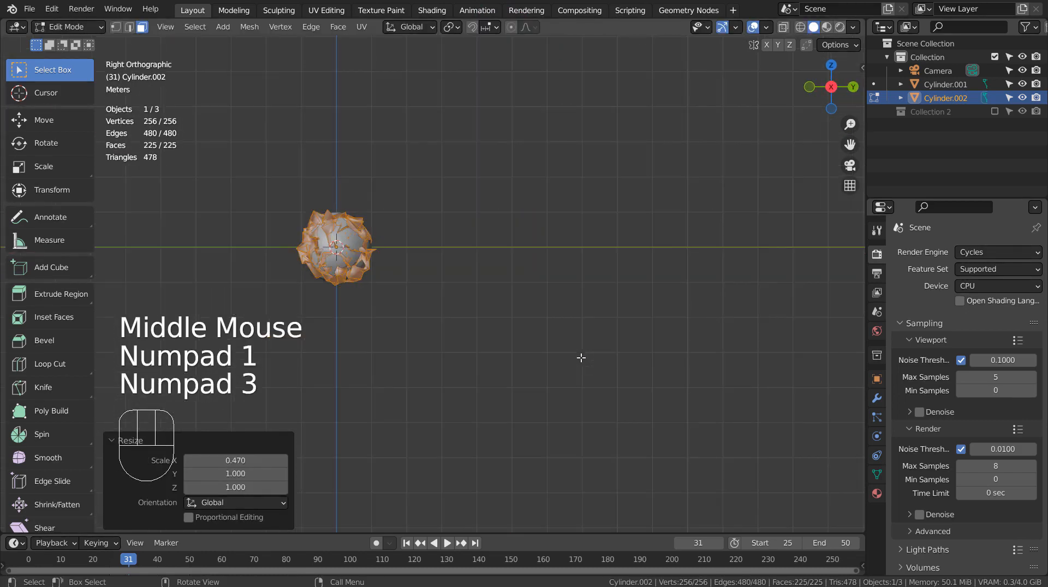
pyautogui.press('s')
pyautogui.click(560, 343)
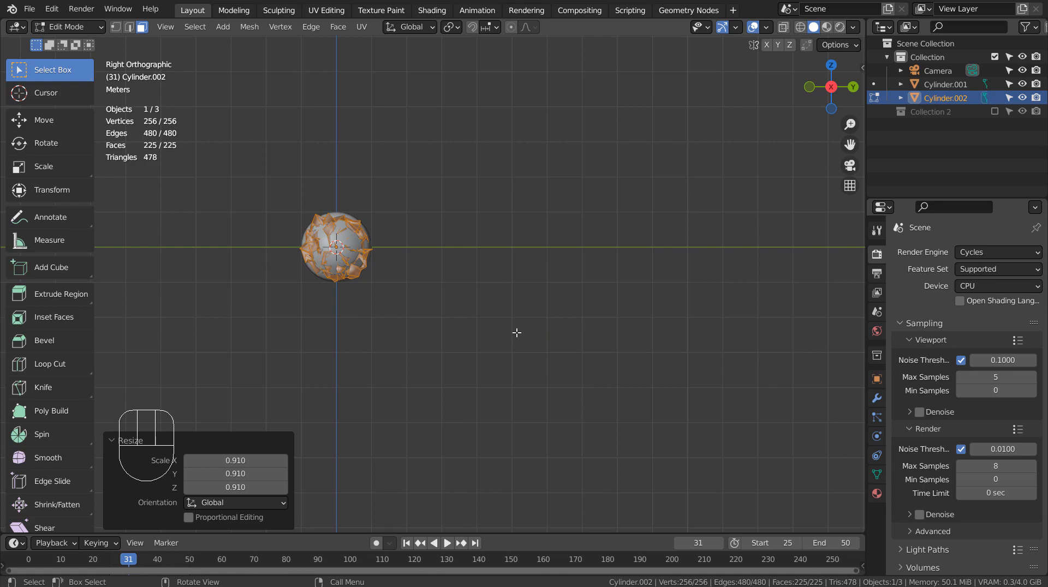
# Step: Return to Object Mode and add a new material to the jagged cap object
pyautogui.press('Tab')
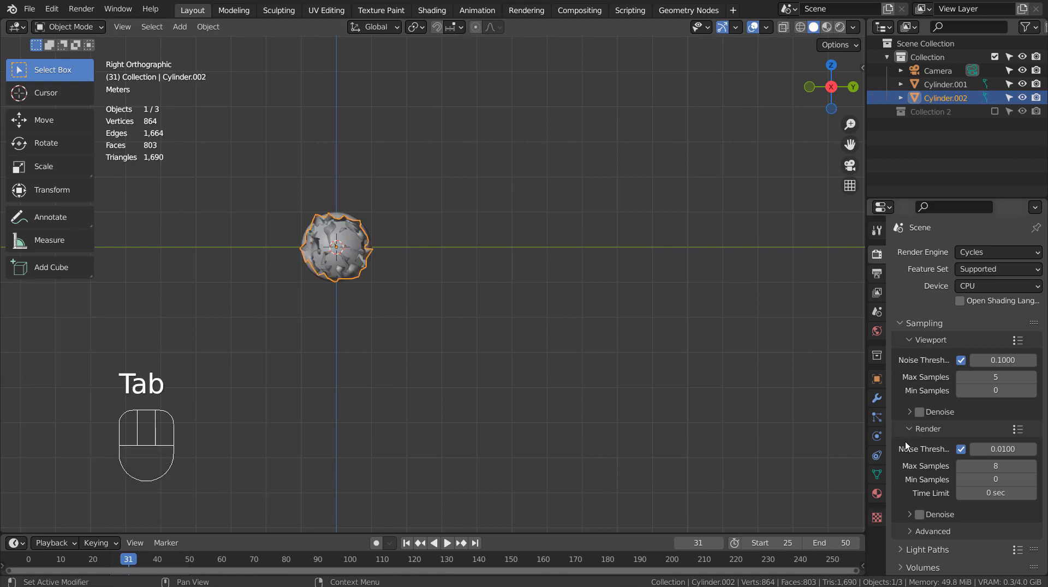
pyautogui.click(877, 495)
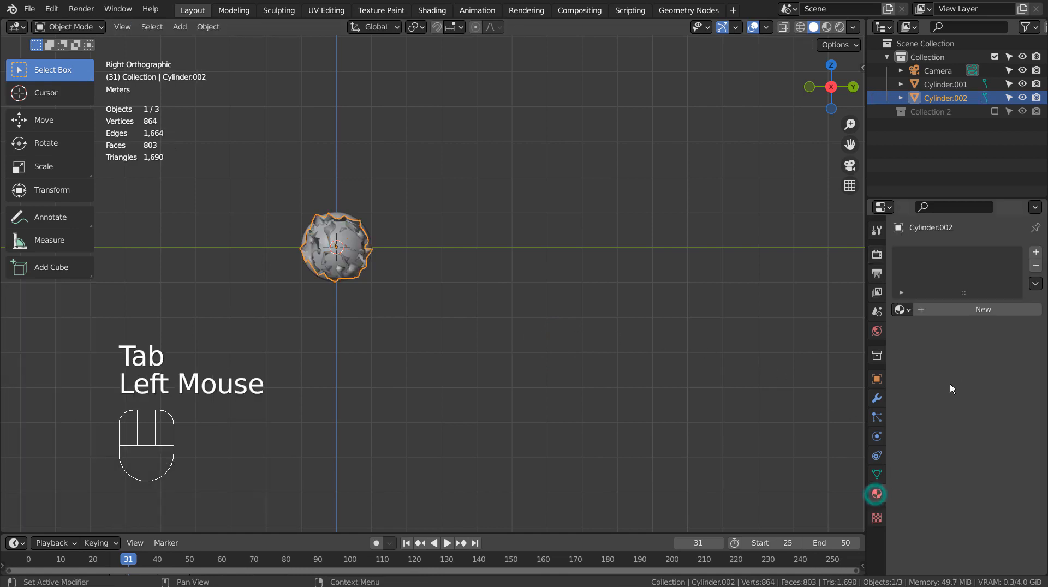
pyautogui.click(958, 310)
# Step: Duplicate the jagged cap, rotate the copy about 67.2° around the cylinder's axis and scale it to about 0.957
pyautogui.hotkey('shift', 'd')
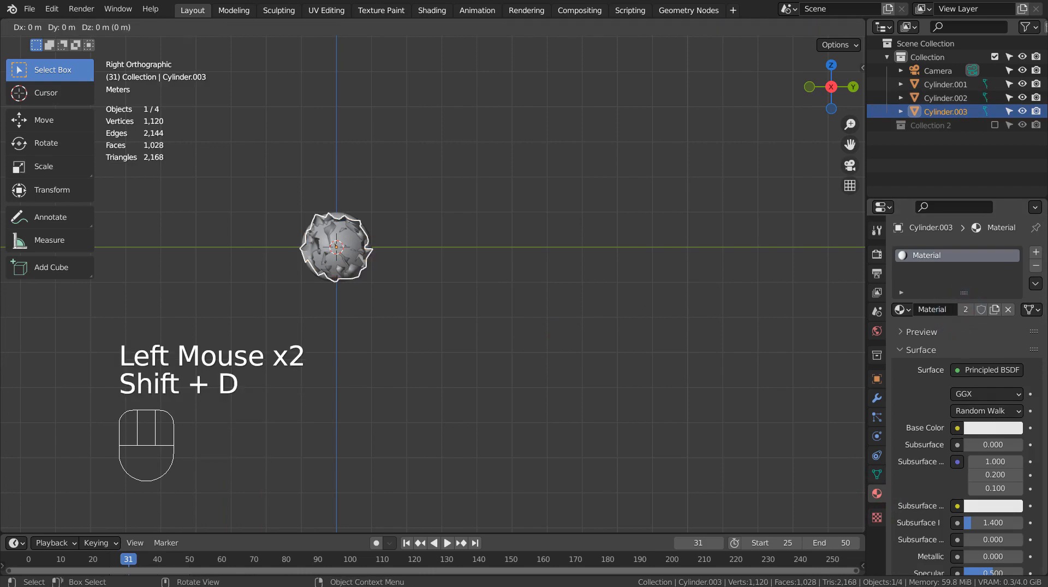
pyautogui.press('r')
pyautogui.click(367, 371)
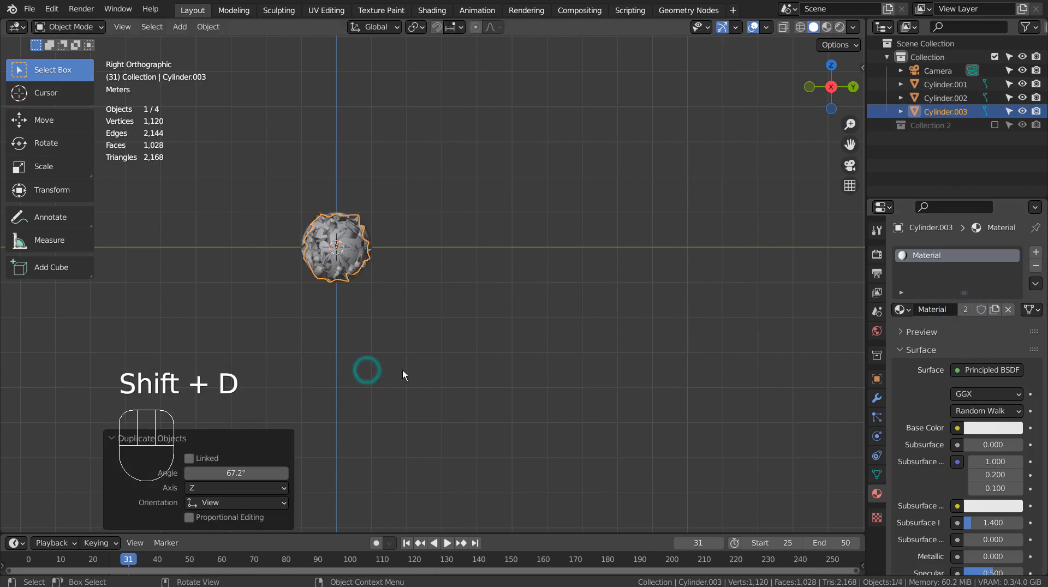
pyautogui.moveTo(402, 375); pyautogui.dragTo(555, 401, button='middle')
pyautogui.press('s')
pyautogui.click(597, 406)
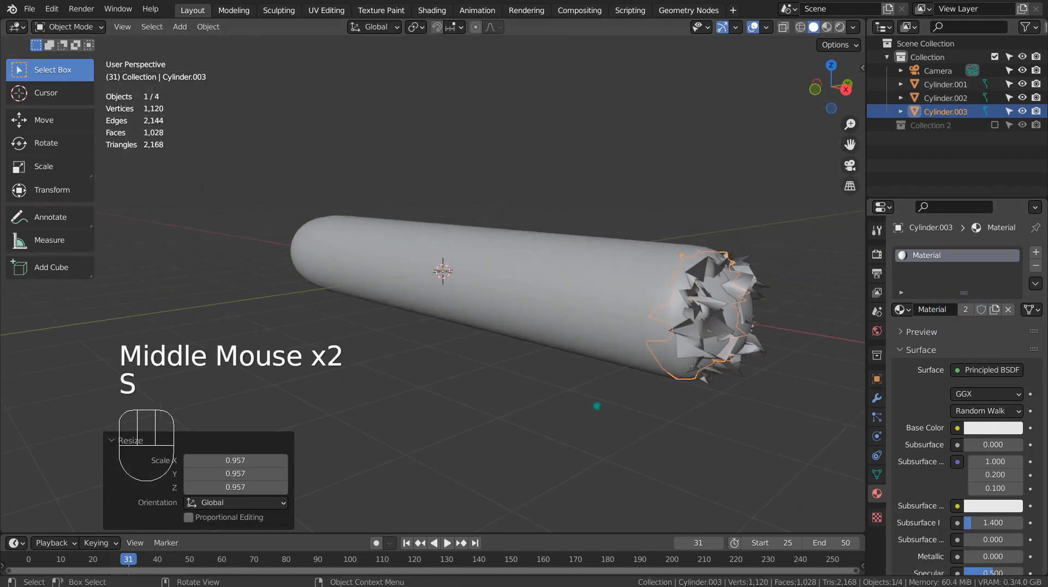
# Step: Move the second jagged cap about 0.244 m outward along X
pyautogui.press('g')
pyautogui.press('x')
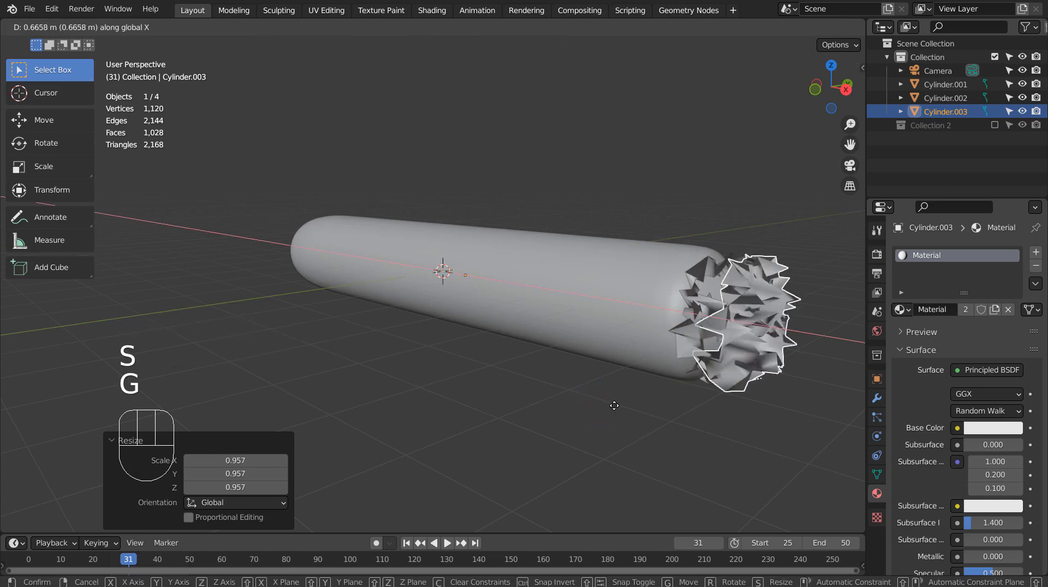
pyautogui.click(606, 403)
# Step: Duplicate the second jagged cap, rotate the copy in right view and scale it uniformly to about 0.866
pyautogui.moveTo(670, 402); pyautogui.dragTo(622, 406, button='middle')
pyautogui.press('KP_1')
pyautogui.press('KP_3')
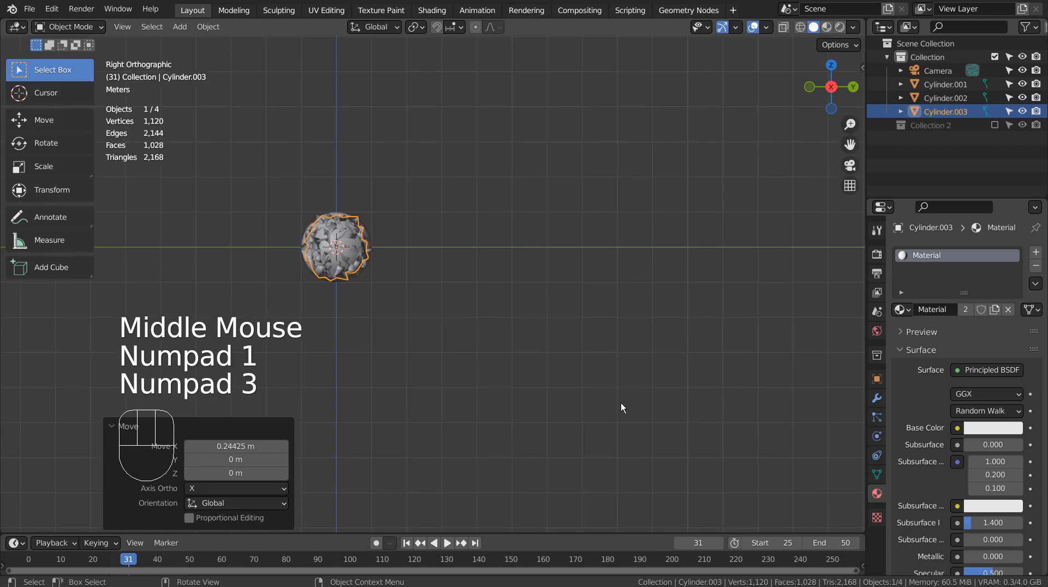
pyautogui.hotkey('shift', 'd')
pyautogui.press('r')
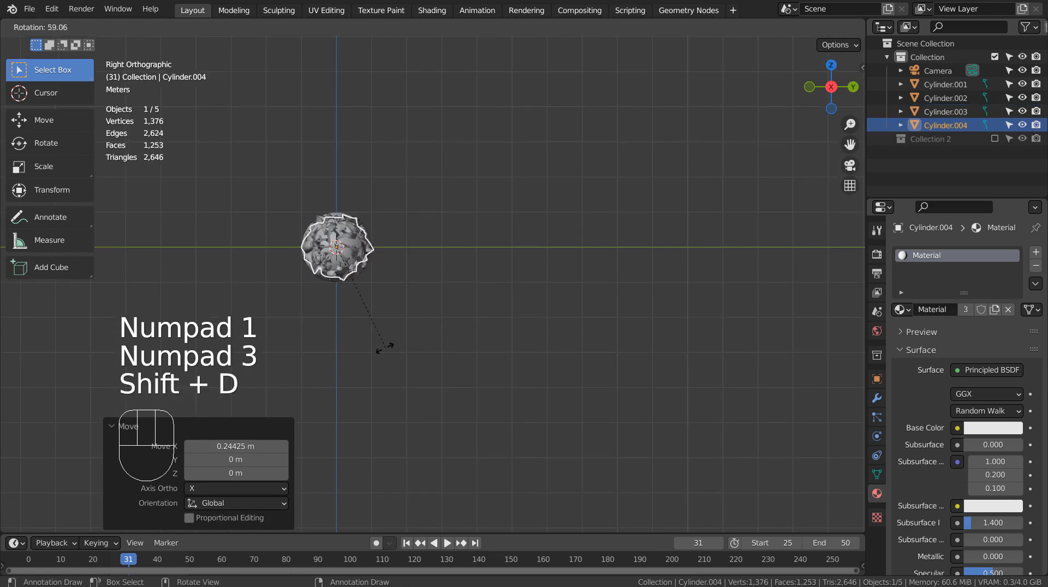
pyautogui.click(360, 349)
pyautogui.press('s')
pyautogui.click(432, 346)
# Step: Stretch the third jagged cap to about 1.163 along X
pyautogui.moveTo(431, 347); pyautogui.dragTo(448, 372, button='middle')
pyautogui.press('s')
pyautogui.press('y')
pyautogui.press('x')
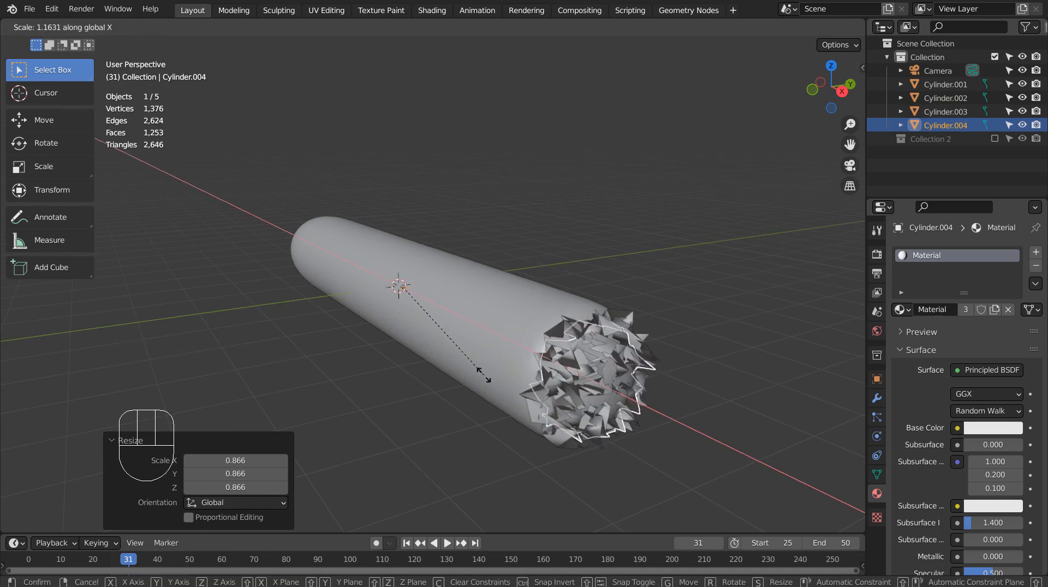
pyautogui.click(484, 375)
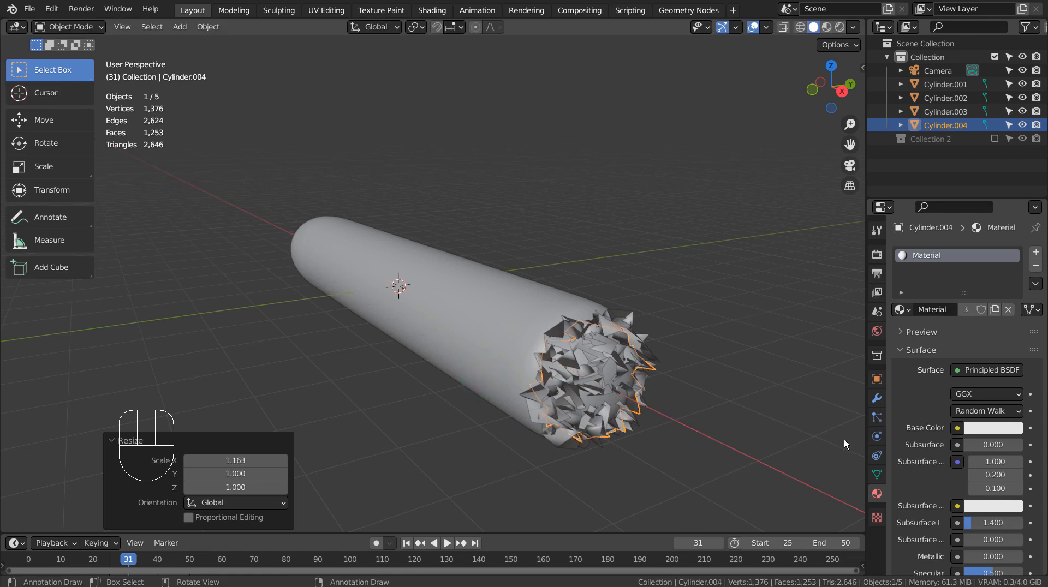
# Step: Make the third jagged cap's material single-user and change its surface shader to Emission
pyautogui.click(964, 314)
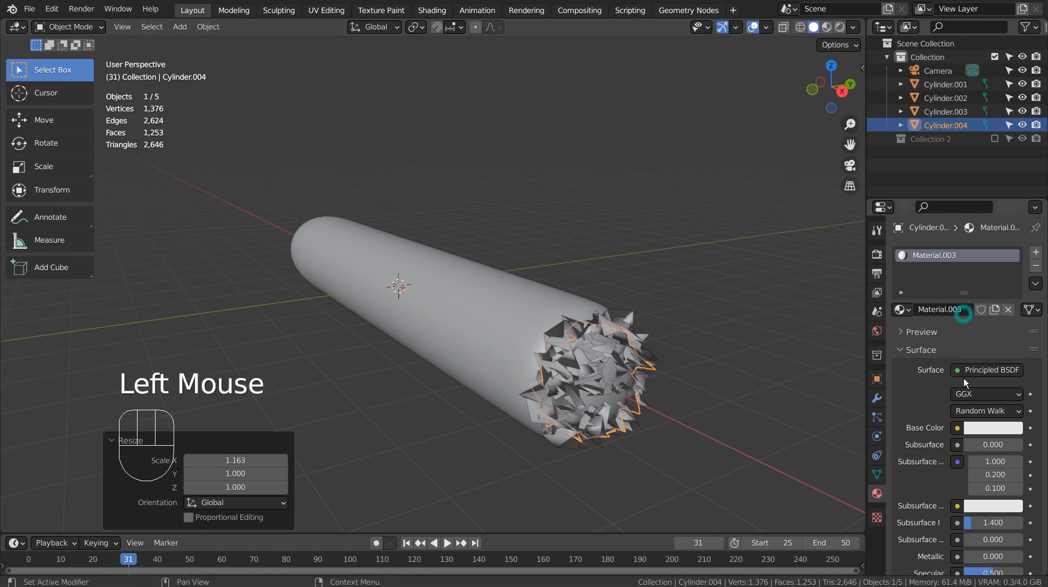
pyautogui.click(965, 377)
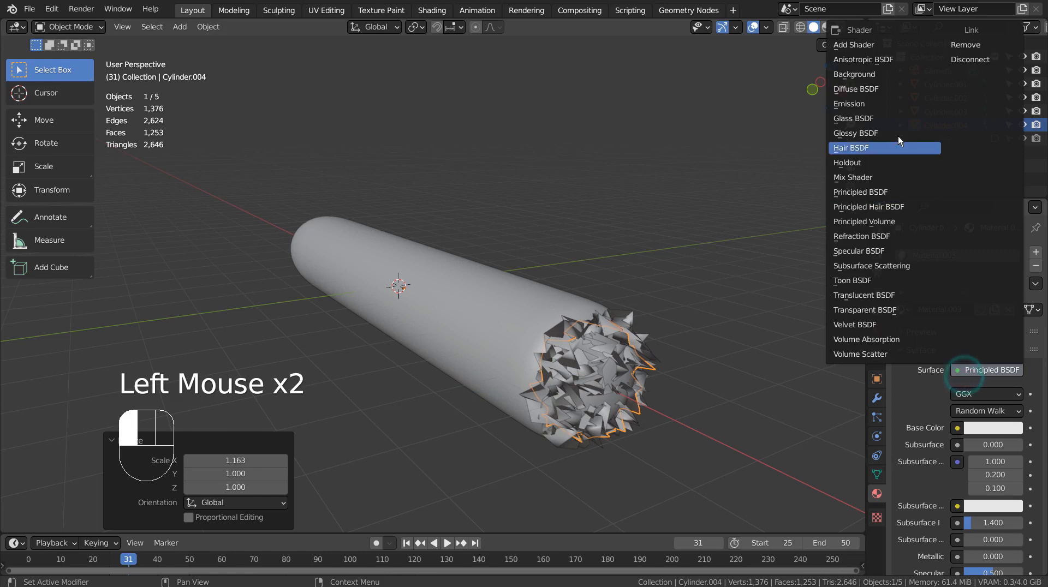
pyautogui.click(892, 104)
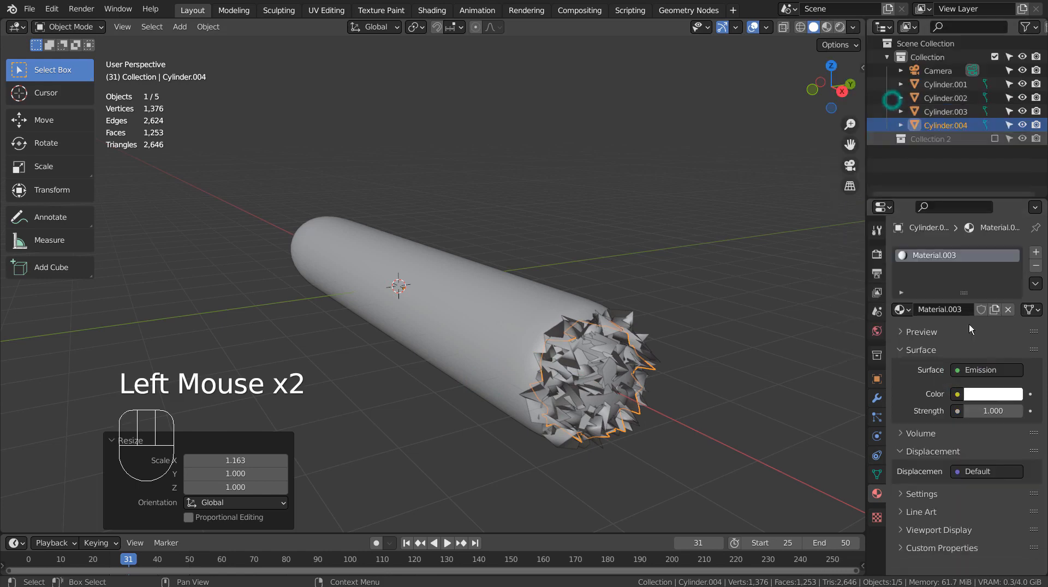
# Step: Set the third jagged cap's emission color to red and its strength to 5
pyautogui.click(979, 393)
pyautogui.moveTo(950, 273); pyautogui.dragTo(953, 300)
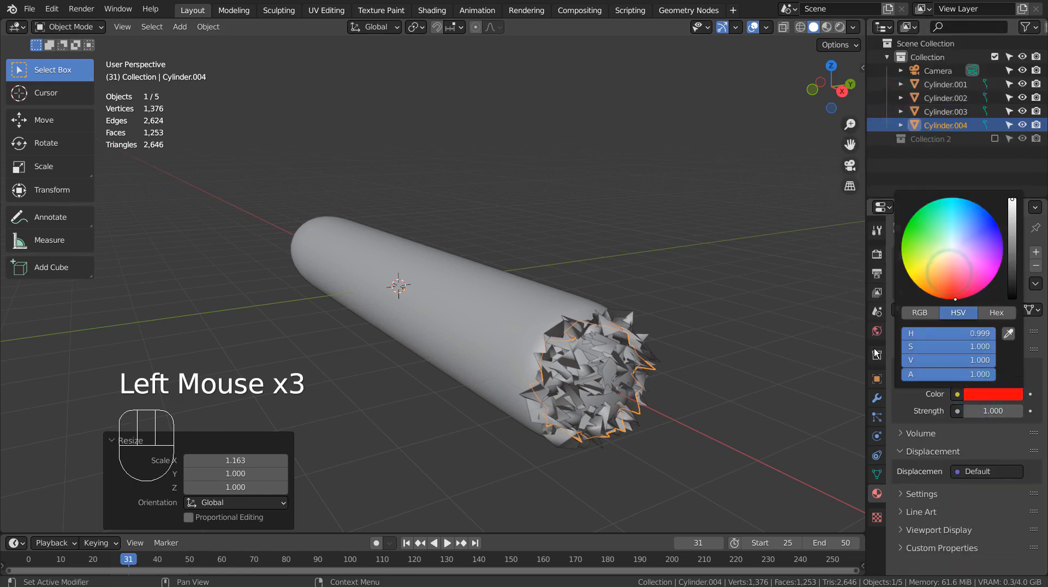
pyautogui.click(984, 415)
pyautogui.write('5')
pyautogui.press('Return')
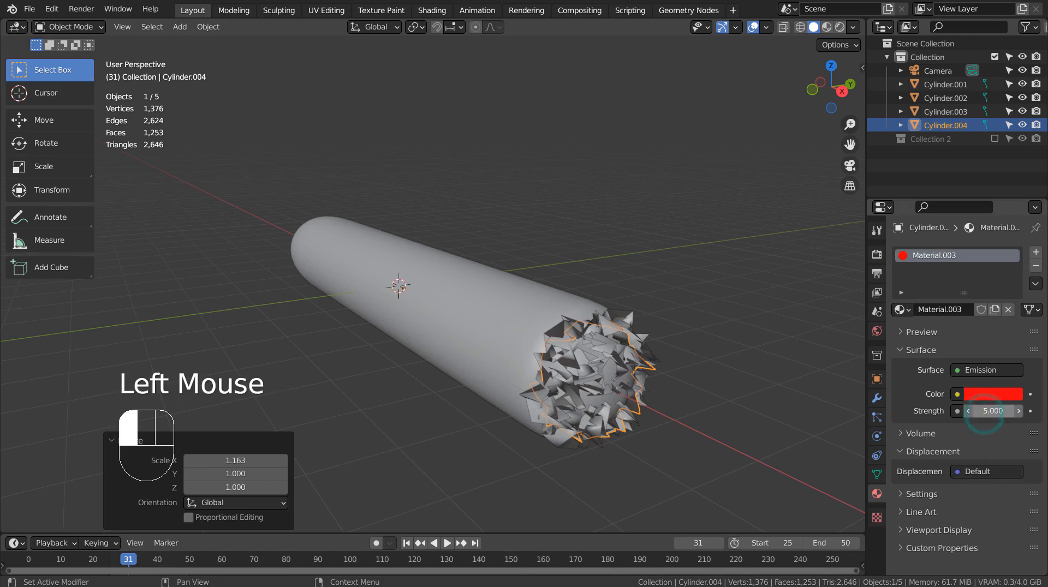
# Step: Try the Eevee render engine with Bloom enabled and preview the jagged end in Material Preview shading, returning to Solid shading
pyautogui.click(877, 254)
pyautogui.click(966, 252)
pyautogui.click(982, 269)
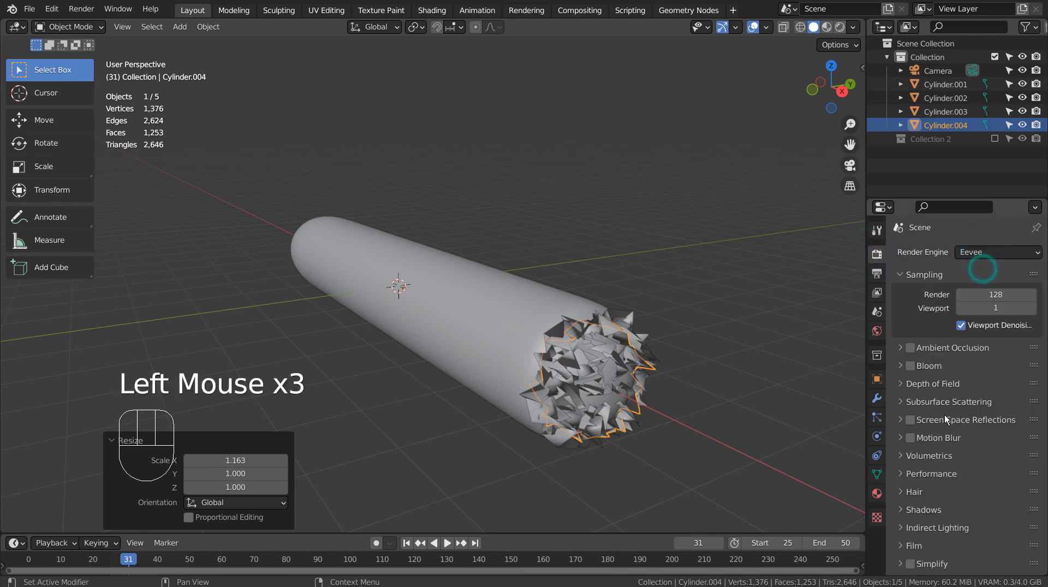
pyautogui.click(908, 363)
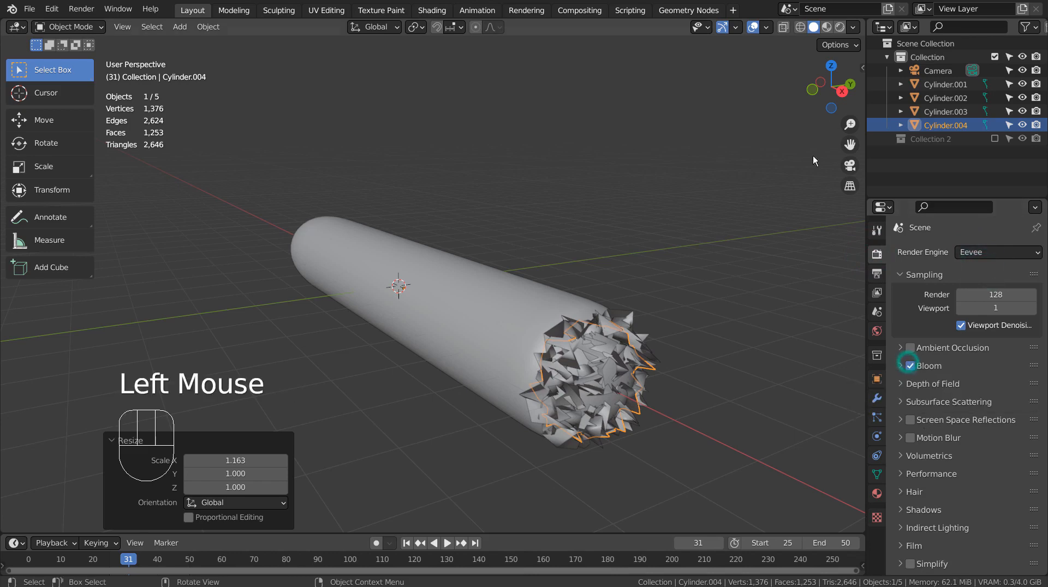
pyautogui.click(827, 28)
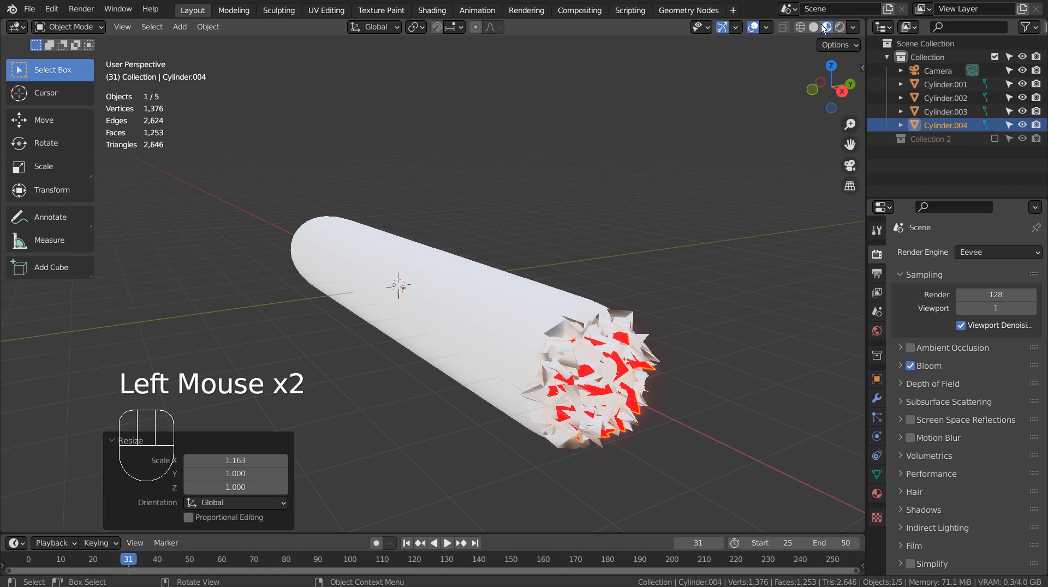
pyautogui.click(816, 27)
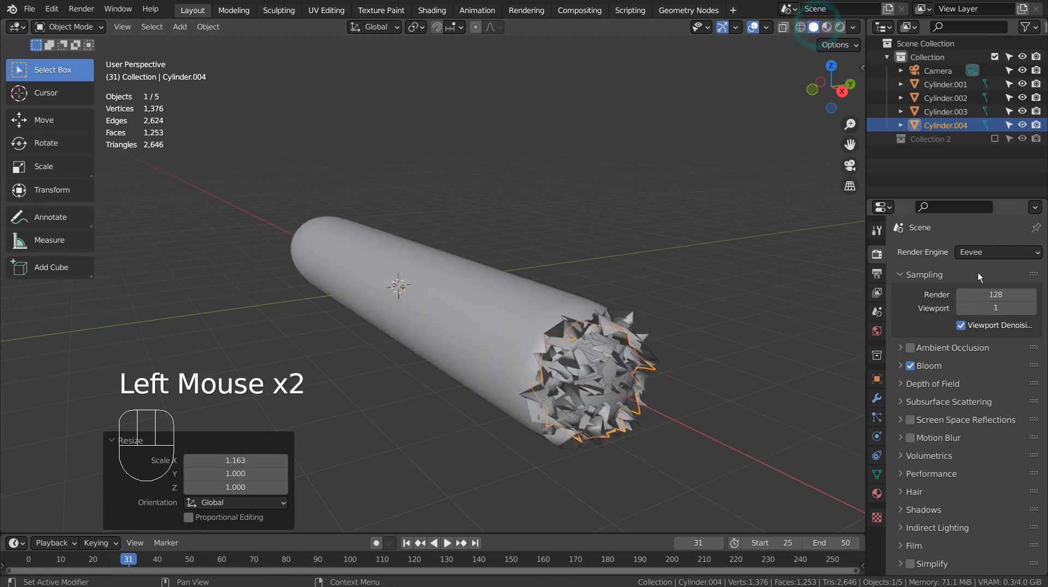
# Step: Set the render engine to Cycles and inspect the model in Rendered viewport shading
pyautogui.click(978, 252)
pyautogui.click(971, 300)
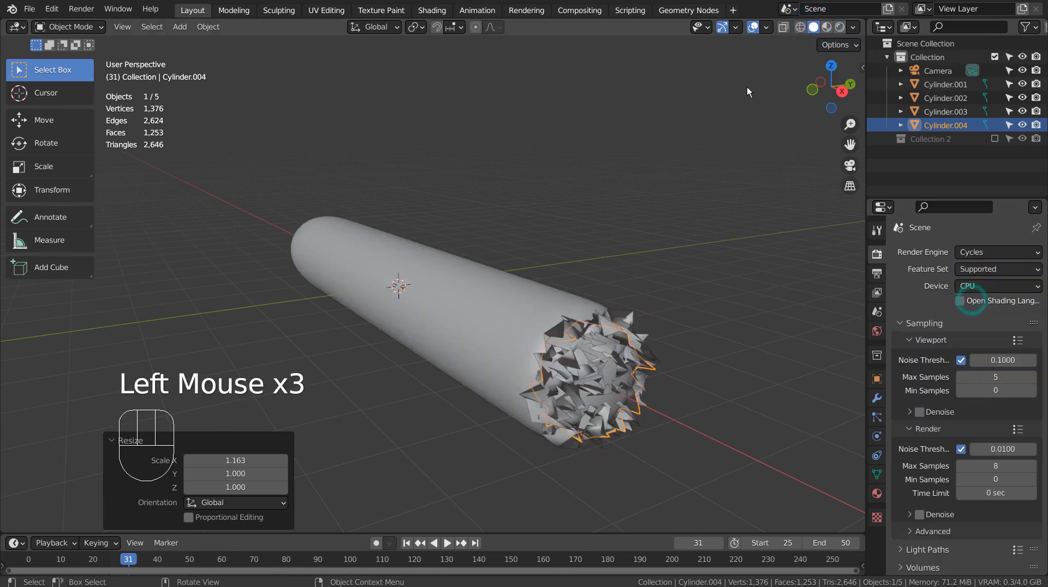
pyautogui.click(840, 26)
pyautogui.click(778, 298)
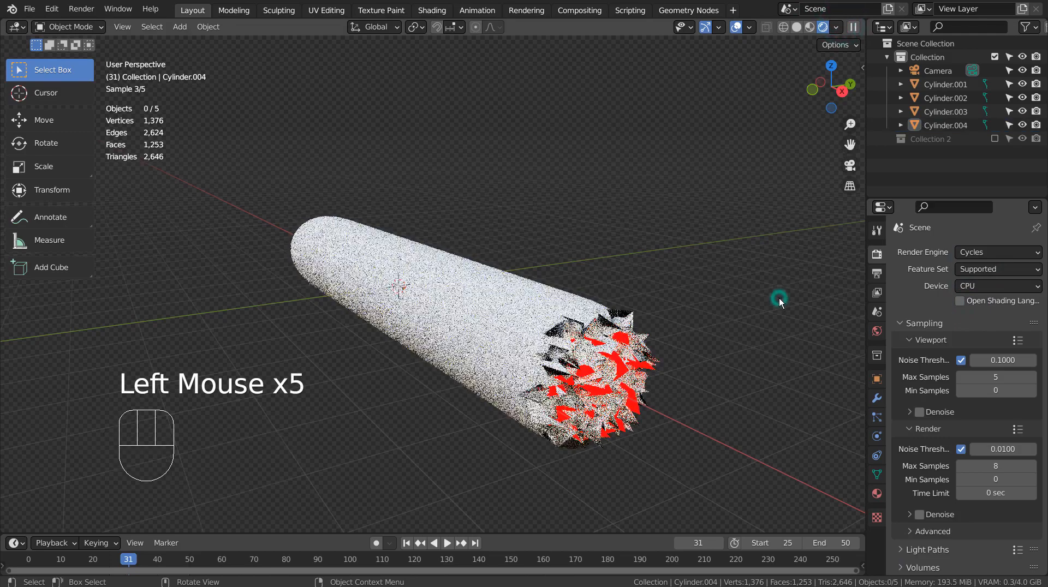
pyautogui.moveTo(779, 299); pyautogui.dragTo(345, 428, button='middle')
pyautogui.scroll(2, 636, 457)
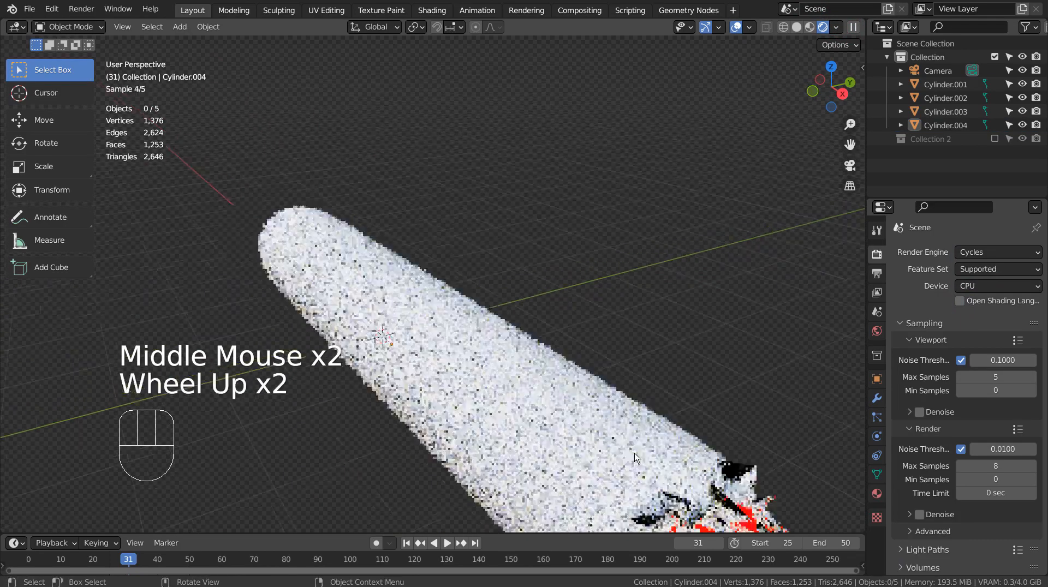
pyautogui.scroll(-2, 635, 453)
pyautogui.keyDown('shift'); pyautogui.moveTo(634, 453); pyautogui.dragTo(689, 378, button='middle'); pyautogui.keyUp('shift')
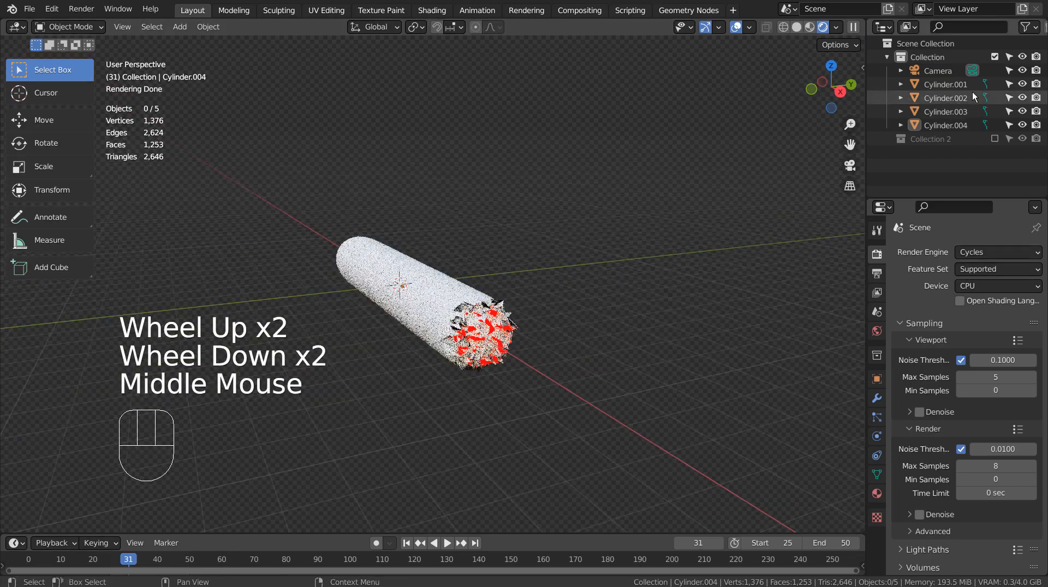
# Step: Duplicate the third jagged cap and rotate the copy about 75.5° in right view
pyautogui.click(942, 125)
pyautogui.press('KP_1')
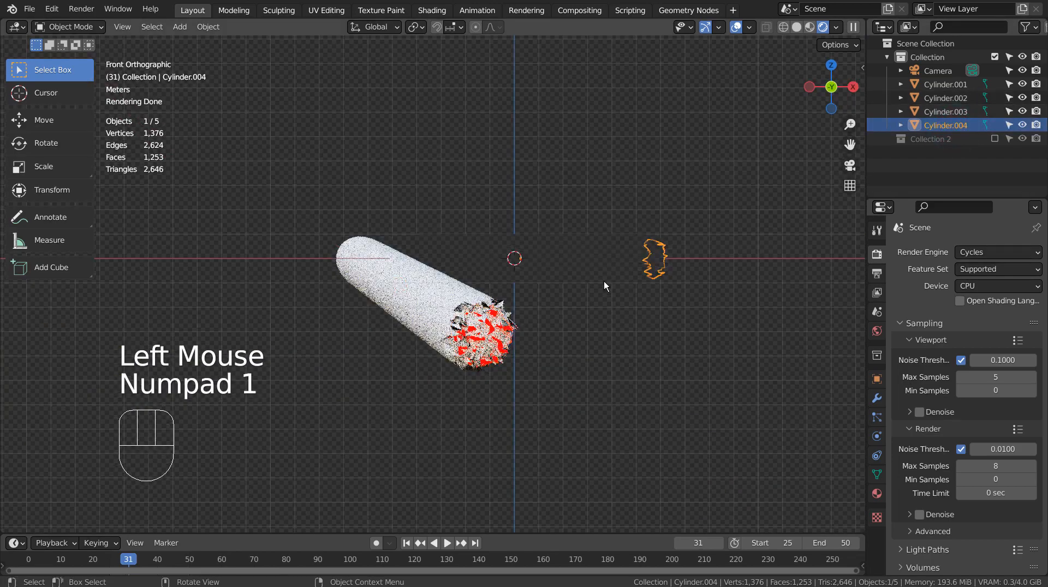
pyautogui.press('KP_3')
pyautogui.scroll(3, 524, 238)
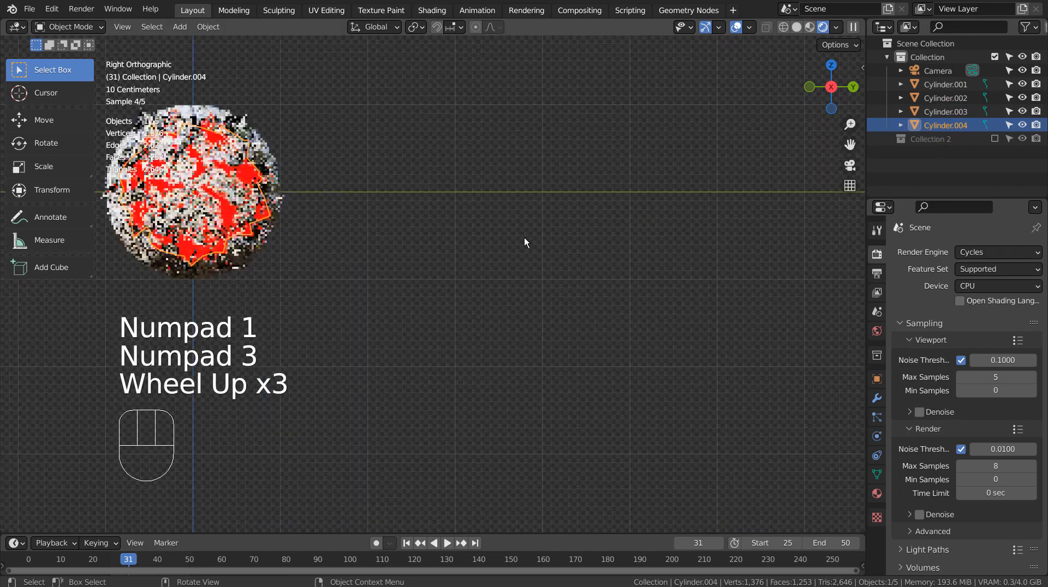
pyautogui.hotkey('shift', 'd')
pyautogui.press('r')
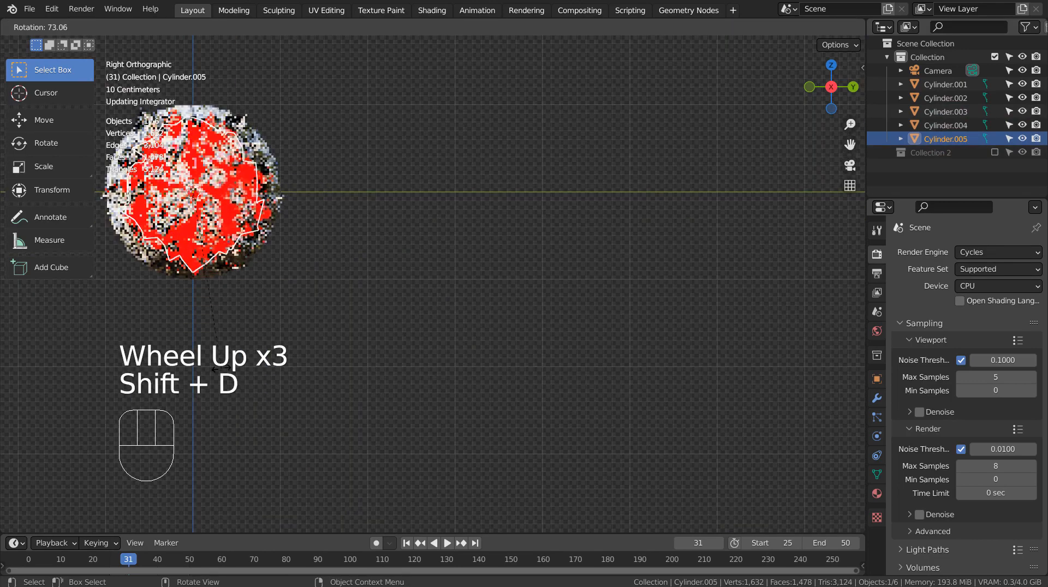
pyautogui.click(221, 369)
# Step: Make the fourth jagged cap's material single-user and set its emission color to orange
pyautogui.click(877, 495)
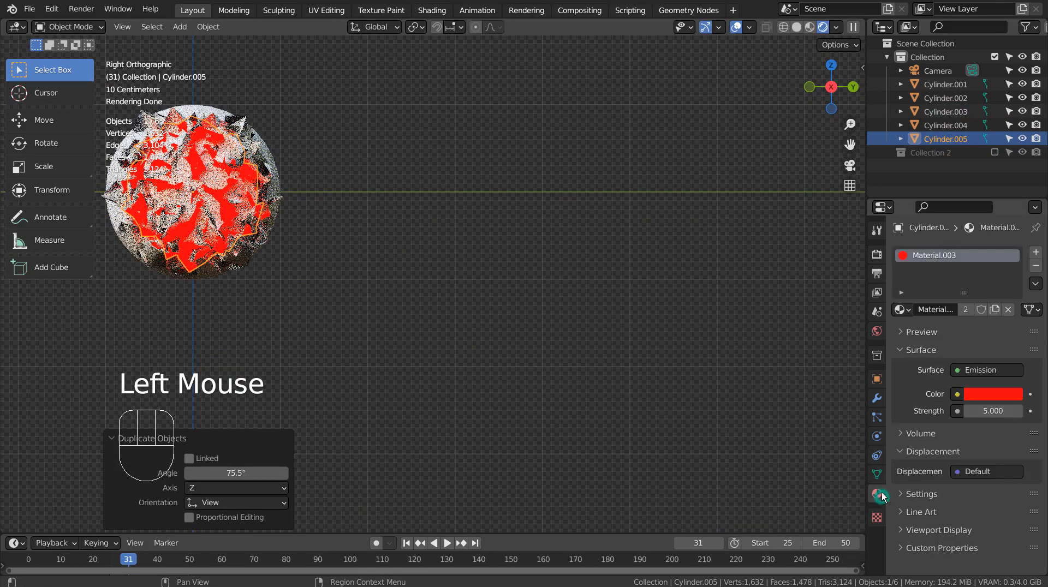
pyautogui.click(963, 313)
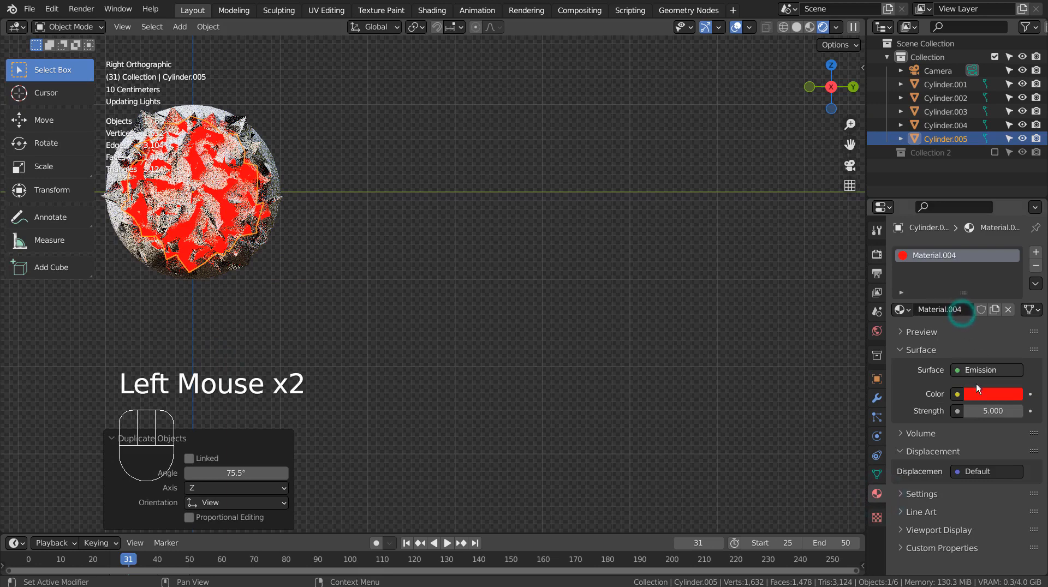
pyautogui.click(988, 398)
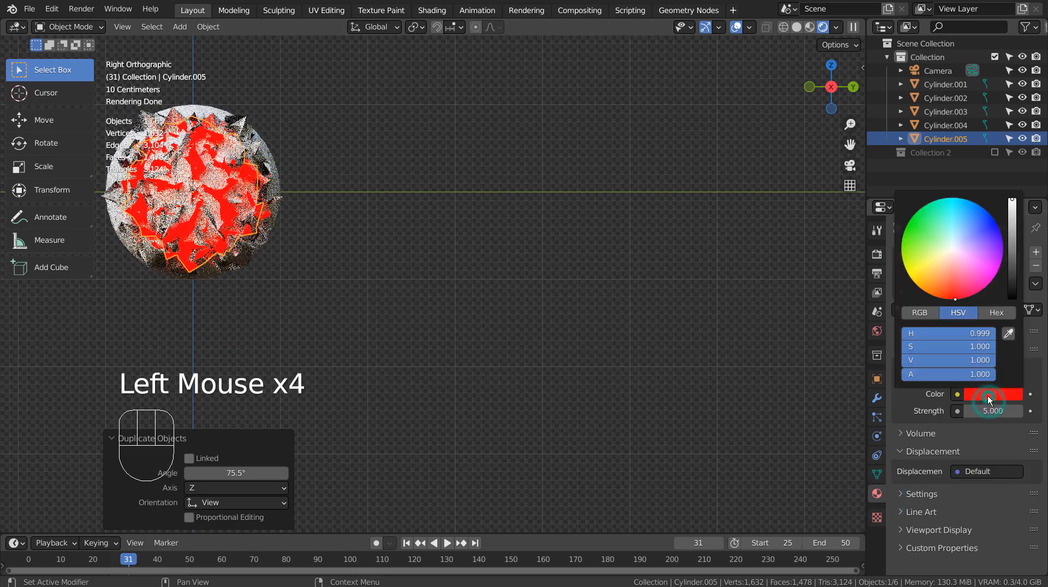
pyautogui.click(916, 270)
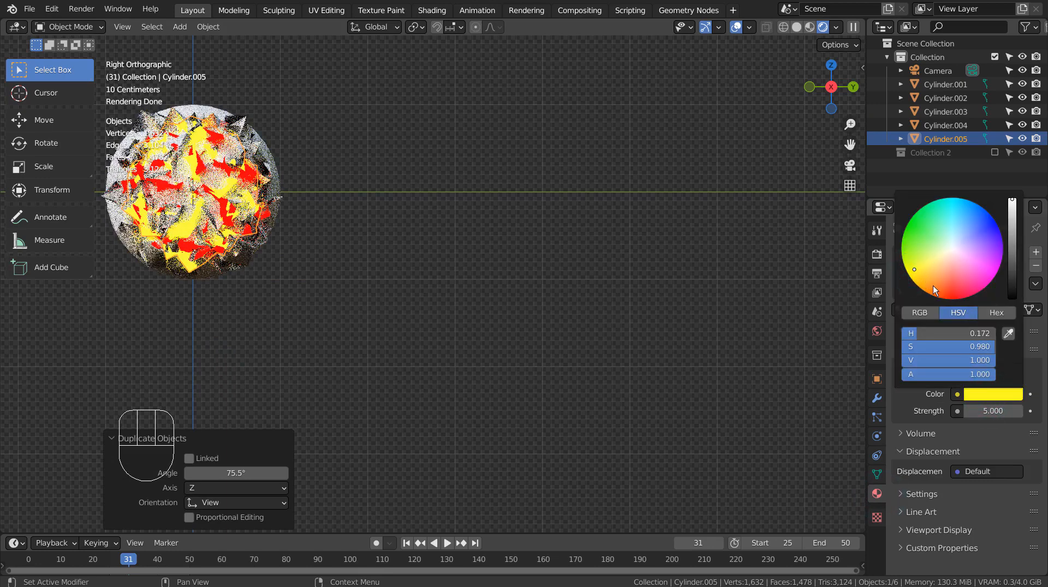
pyautogui.moveTo(942, 276)
pyautogui.mouseDown()
pyautogui.moveTo(941, 290)
pyautogui.moveTo(954, 265)
pyautogui.moveTo(942, 282)
pyautogui.mouseUp()
pyautogui.moveTo(860, 284); pyautogui.dragTo(657, 307, button='middle')
pyautogui.scroll(-2, 667, 308)
pyautogui.scroll(-2, 668, 307)
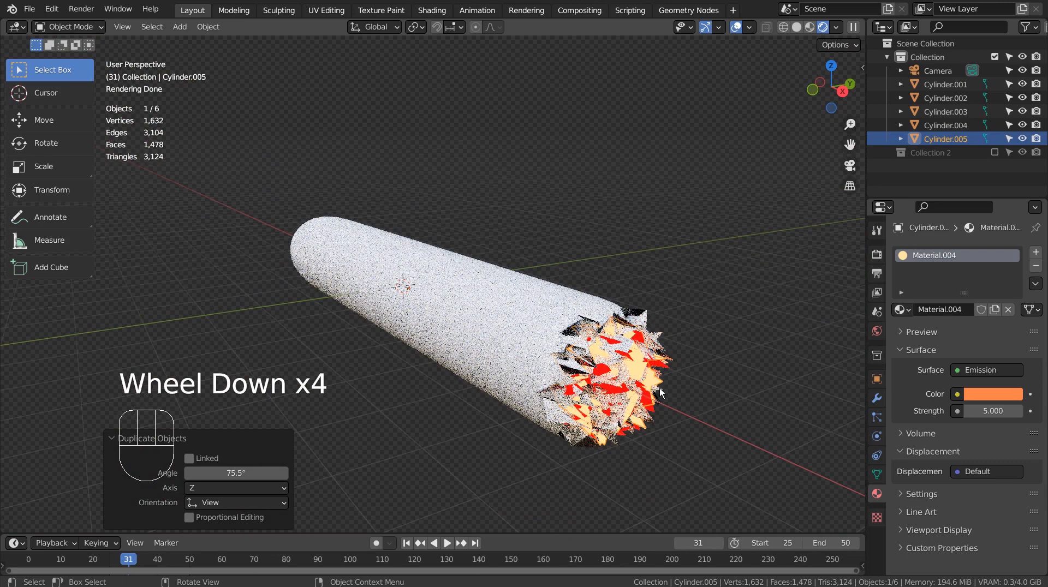
# Step: Add a new material to the main cylinder body and set its base color to dark brown
pyautogui.click(514, 321)
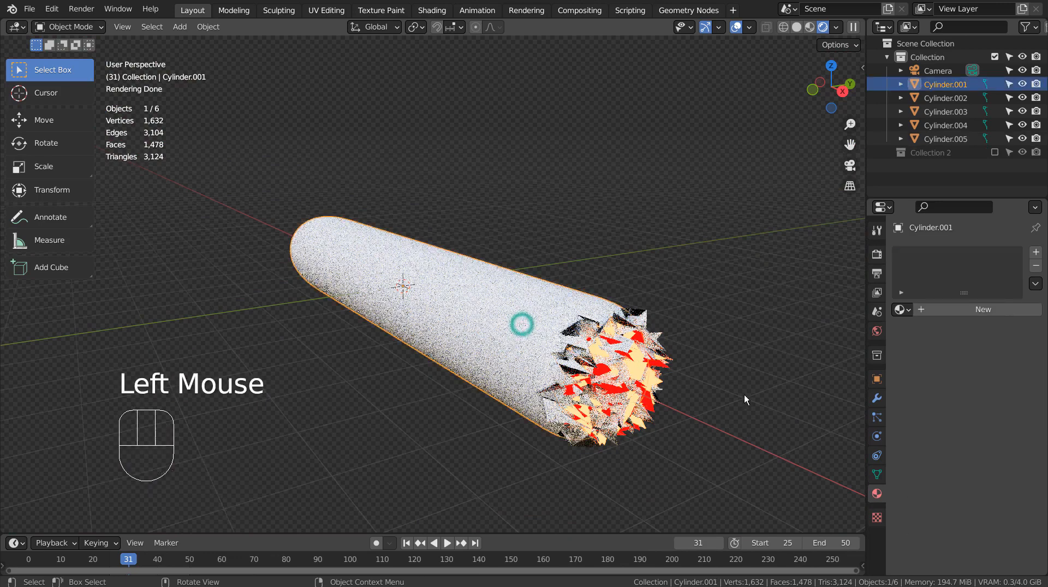
pyautogui.click(978, 309)
pyautogui.click(993, 428)
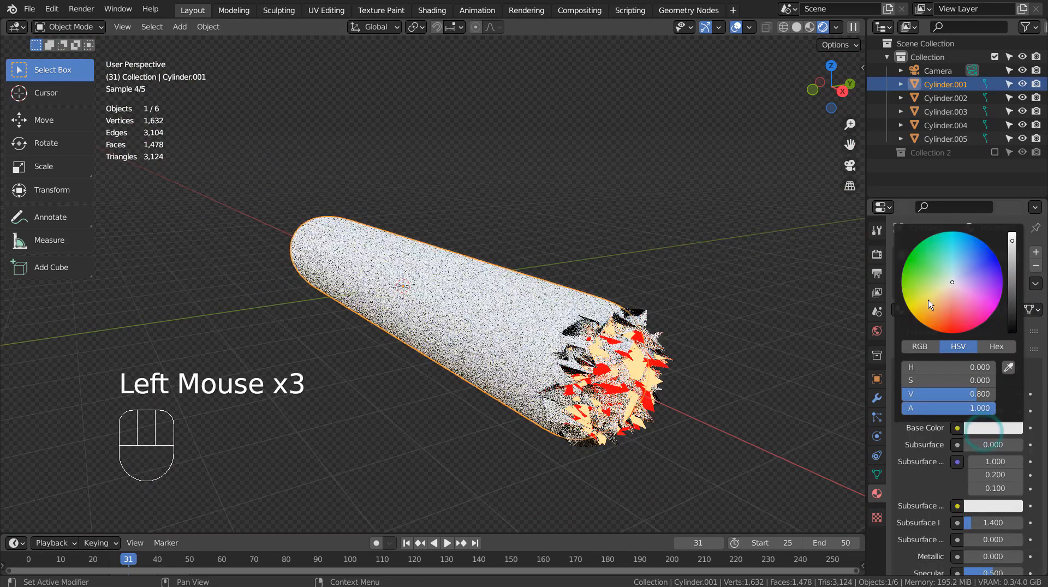
pyautogui.click(934, 320)
pyautogui.click(1012, 289)
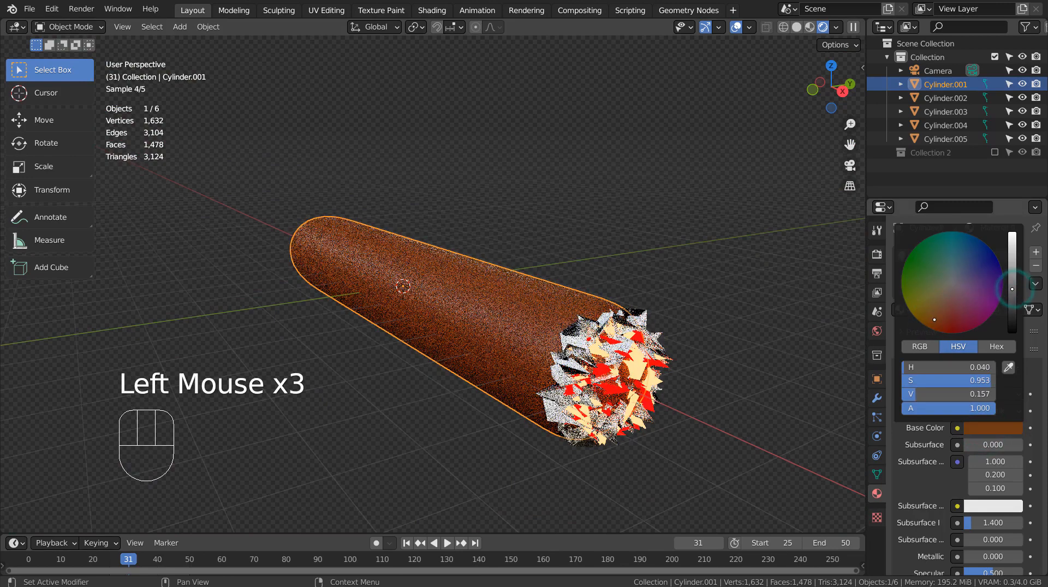
pyautogui.moveTo(1013, 289); pyautogui.dragTo(1013, 296)
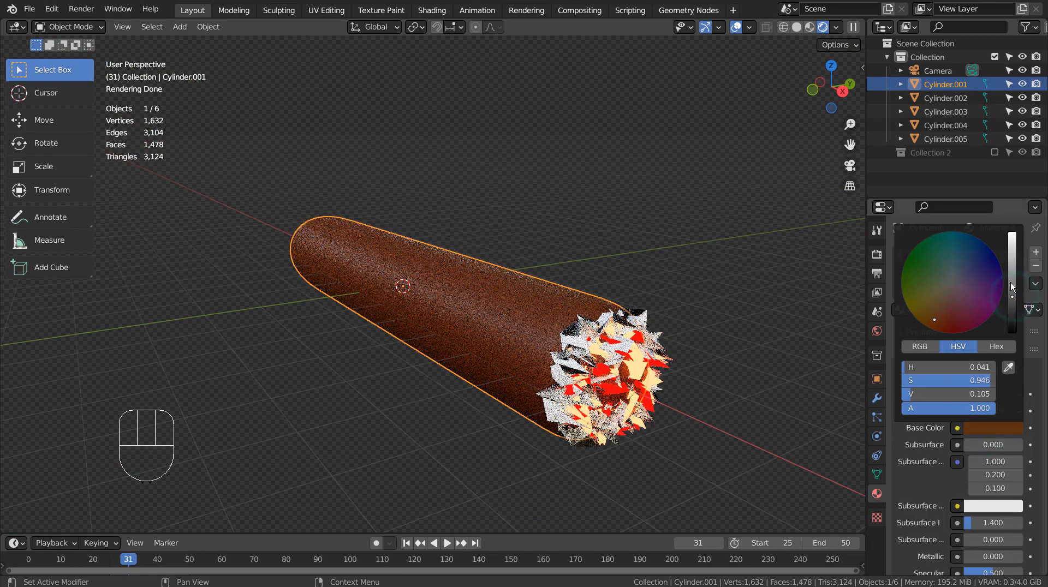
# Step: Lighten the cylinder body's brown base color to a value of about 0.166 and set its Specular to 0
pyautogui.scroll(-1, 945, 434)
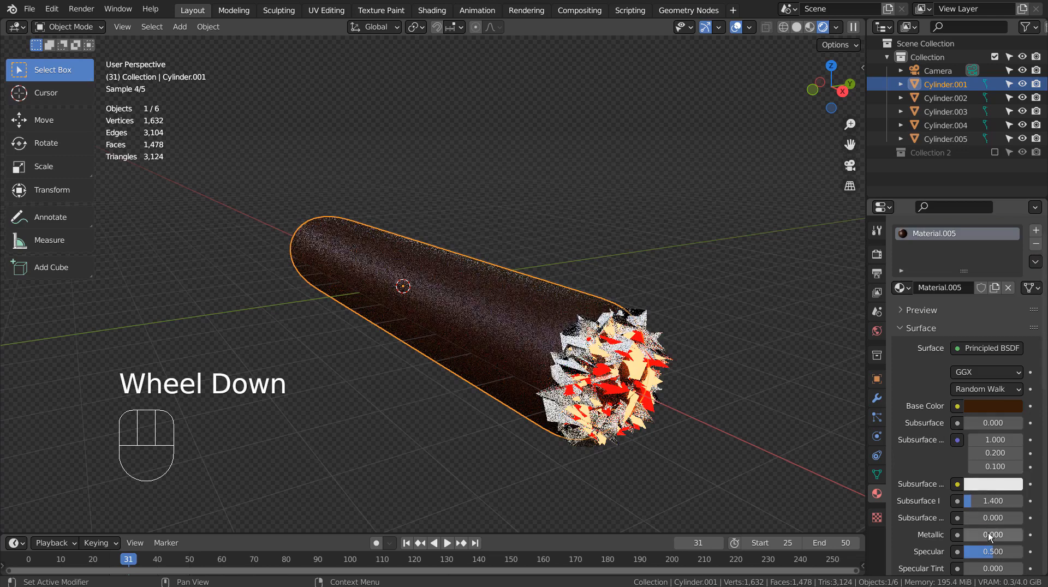
pyautogui.click(997, 403)
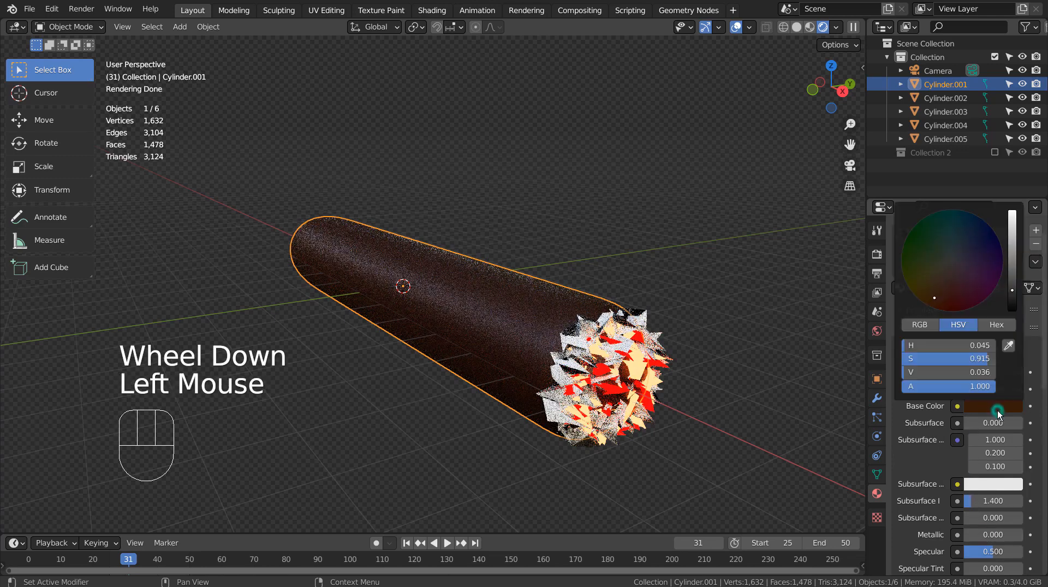
pyautogui.click(1012, 267)
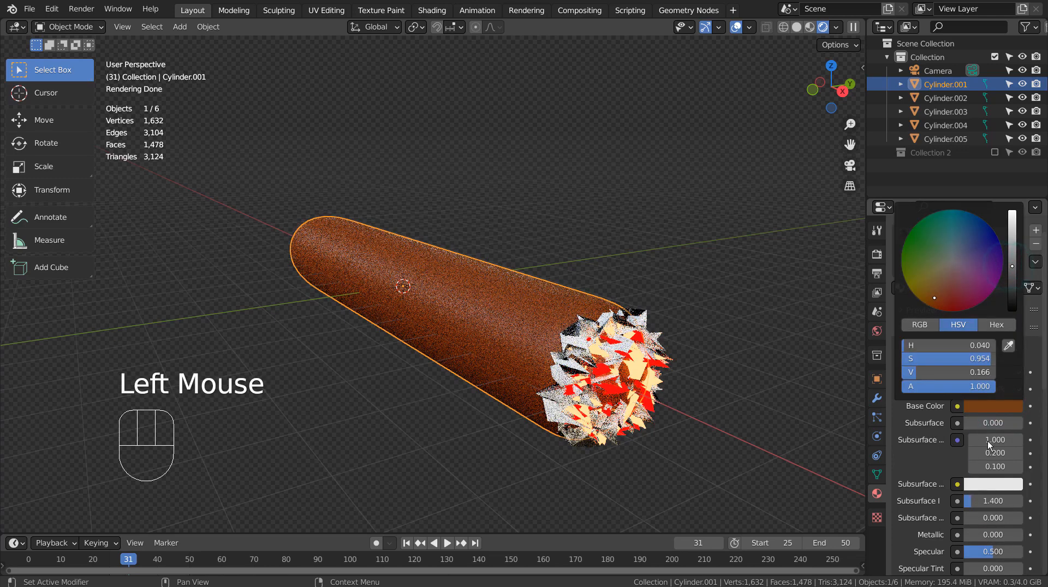
pyautogui.moveTo(987, 550); pyautogui.dragTo(985, 547)
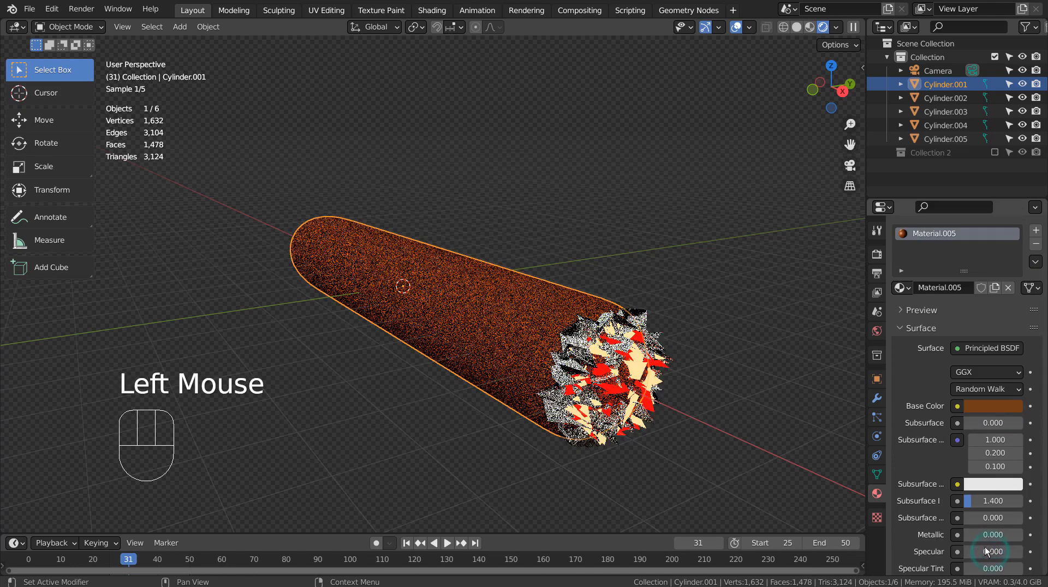
pyautogui.click(793, 428)
# Step: Set the emission strength of the fourth jagged cap's orange material to 35
pyautogui.scroll(-2, 765, 380)
pyautogui.moveTo(766, 380); pyautogui.dragTo(786, 377, button='middle')
pyautogui.click(955, 138)
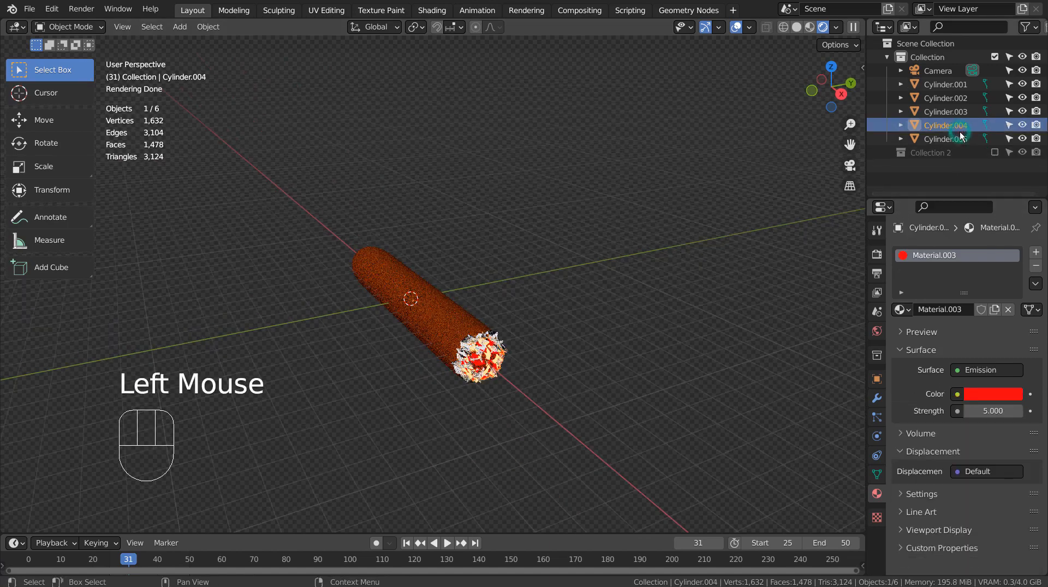
pyautogui.click(955, 138)
pyautogui.click(1005, 410)
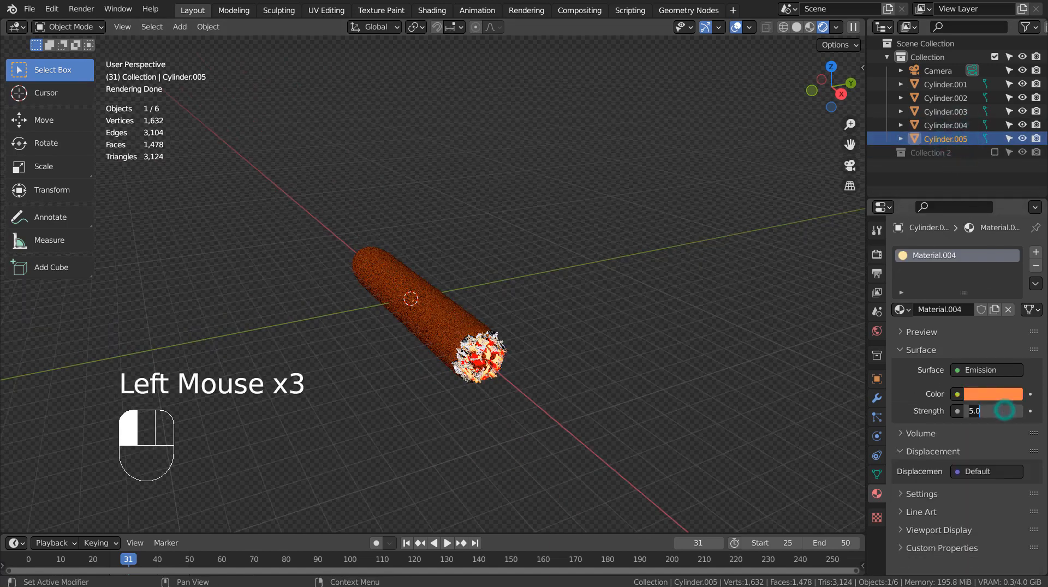
pyautogui.write('35')
pyautogui.press('Return')
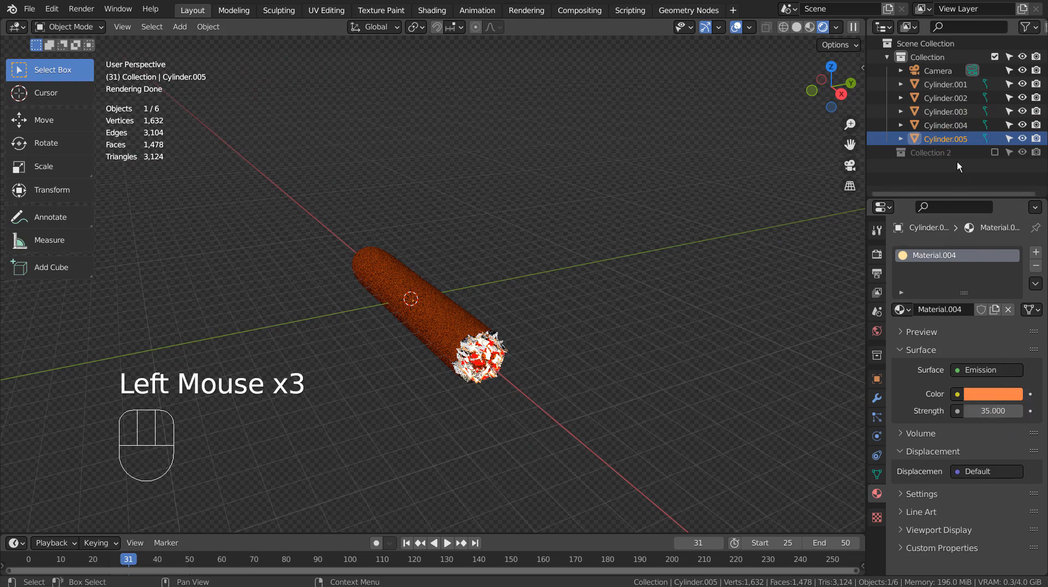
# Step: Set the emission strength of the third jagged cap's red material to 35
pyautogui.click(953, 126)
pyautogui.click(952, 126)
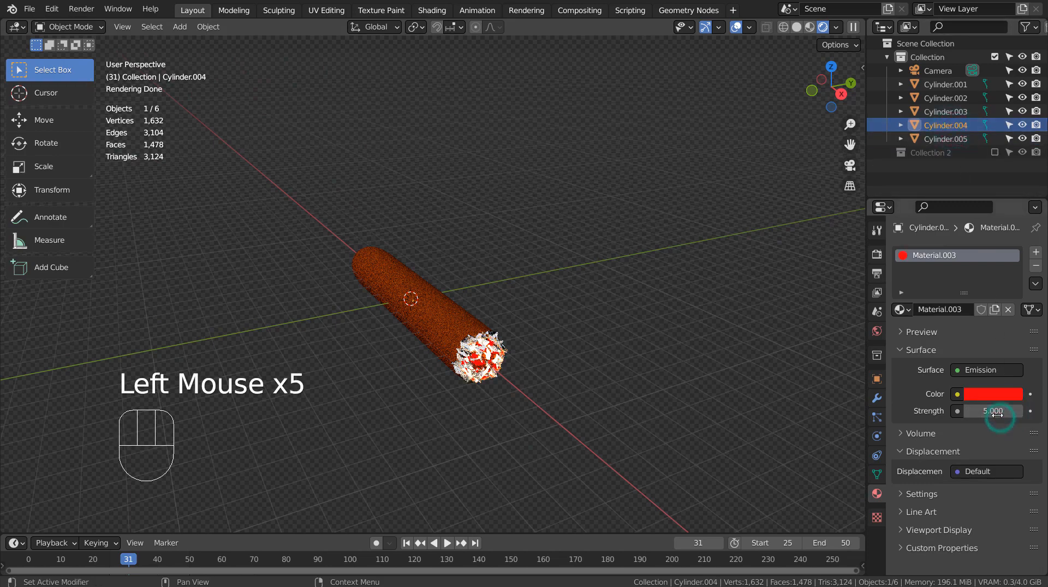
pyautogui.click(1001, 414)
pyautogui.write('35')
pyautogui.press('Return')
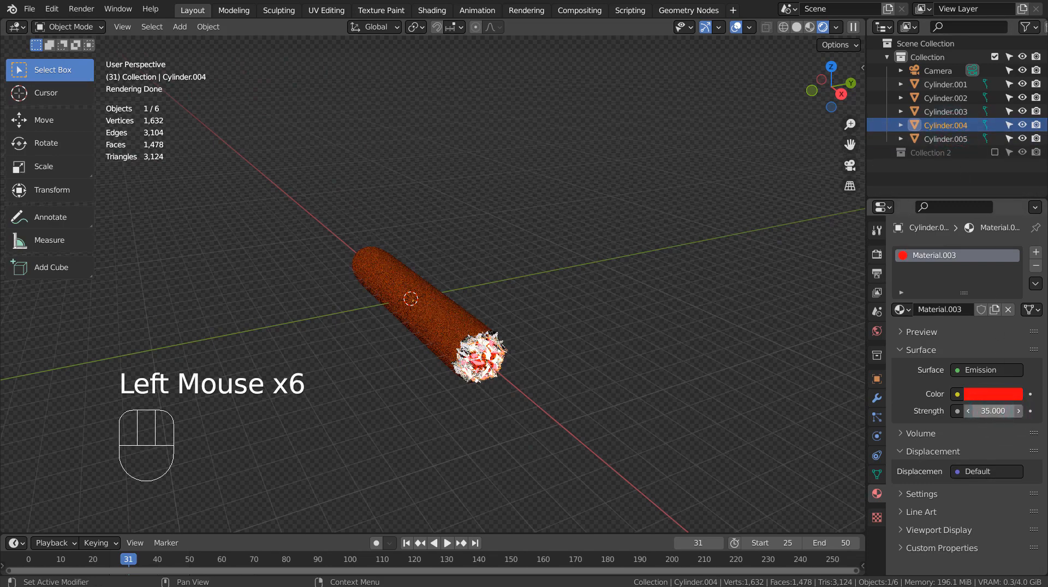
pyautogui.click(696, 361)
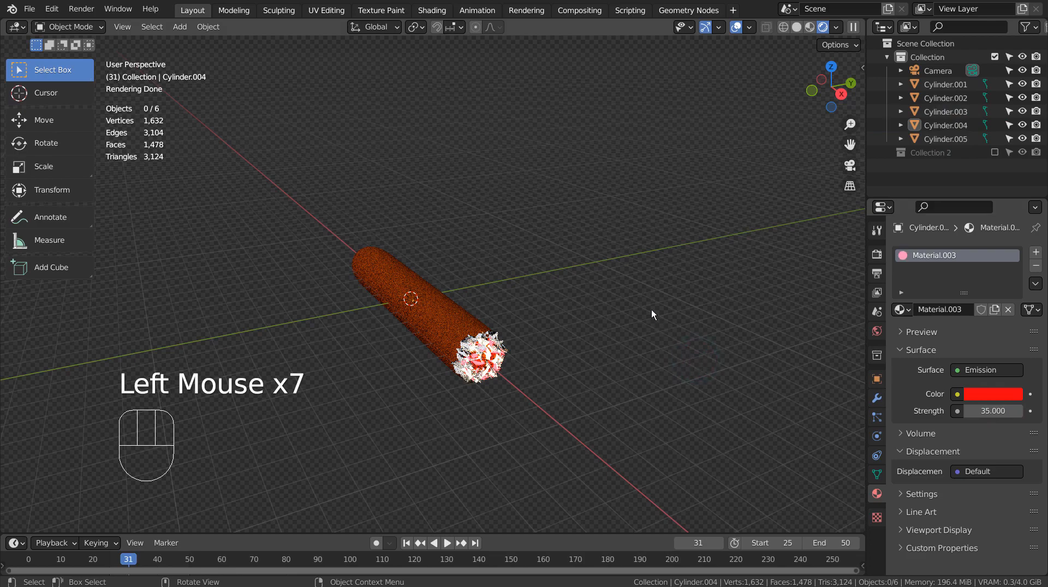
pyautogui.moveTo(651, 310); pyautogui.dragTo(665, 327, button='middle')
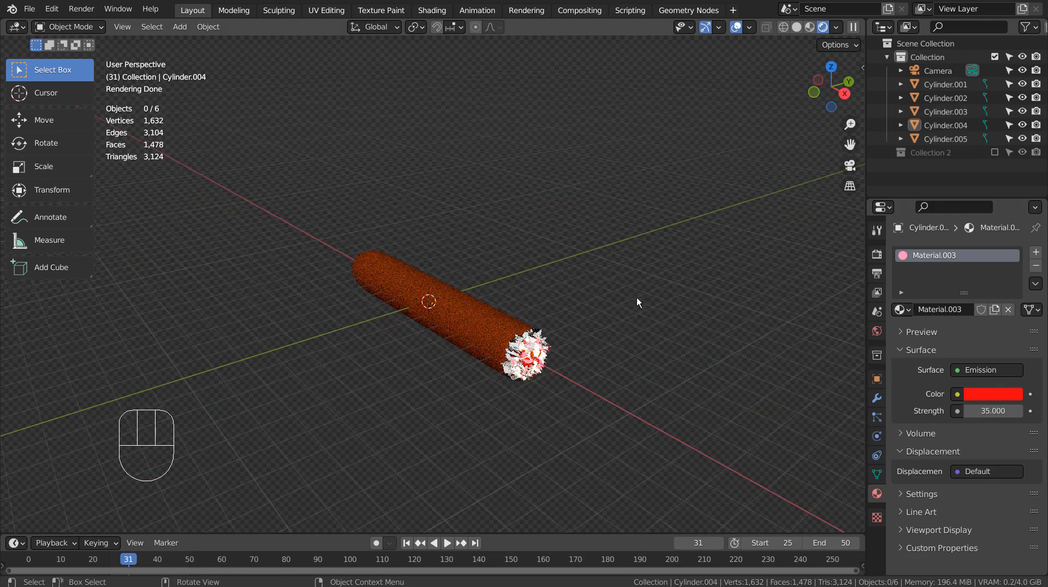
# Step: Select the cylinder body and all its jagged caps in front view and move them about -6.23 m along X
pyautogui.press('KP_1')
pyautogui.hotkey('shift', 'a')
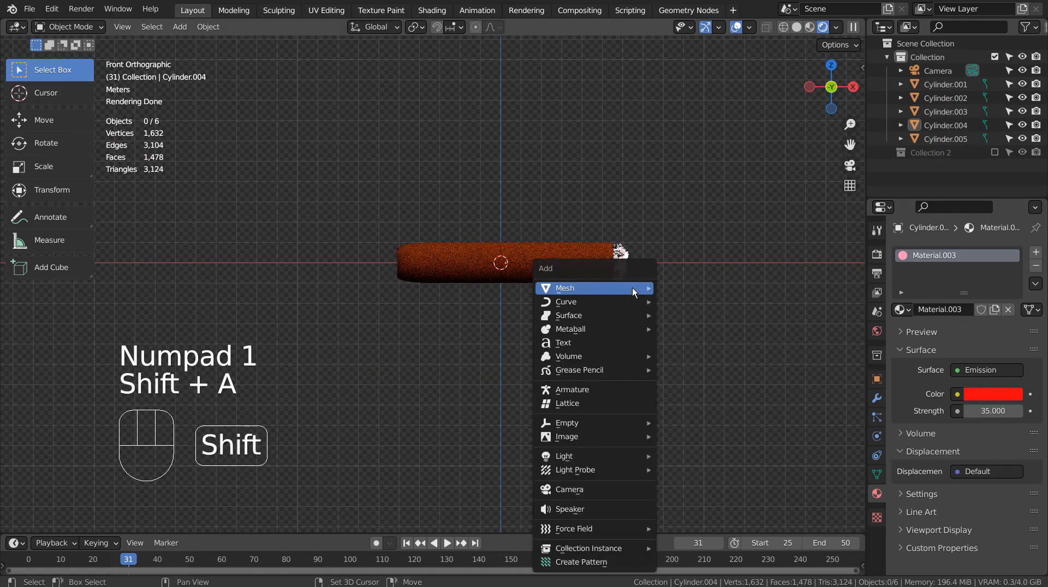
pyautogui.click(667, 152)
pyautogui.press('b')
pyautogui.moveTo(557, 187); pyautogui.dragTo(683, 343)
pyautogui.press('g')
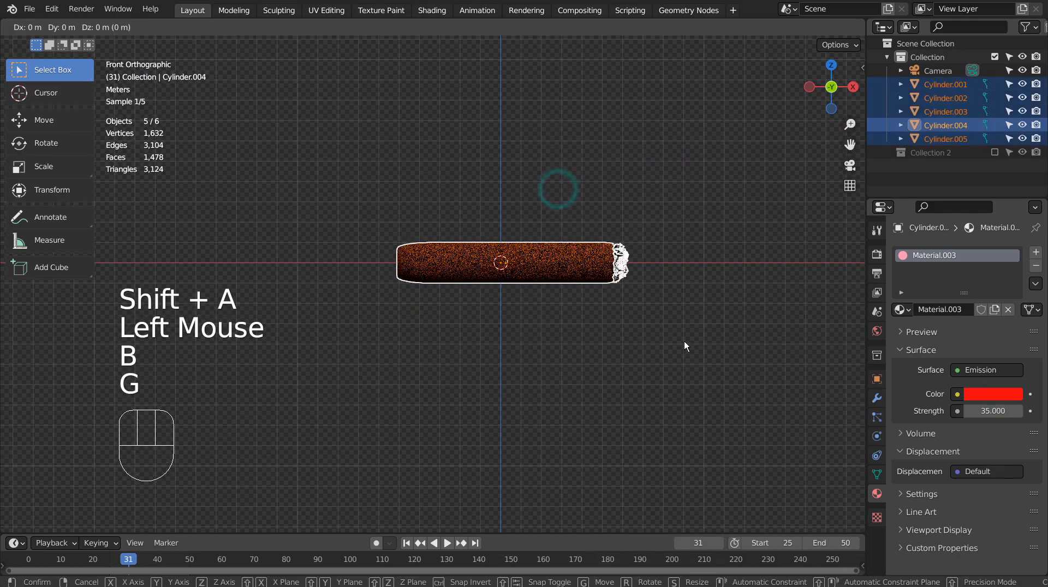
pyautogui.click(557, 318)
# Step: Raise the cylinder body and its caps about 0.99 m along Z so they rest on the ground line, leaving nothing selected
pyautogui.press('g')
pyautogui.press('z')
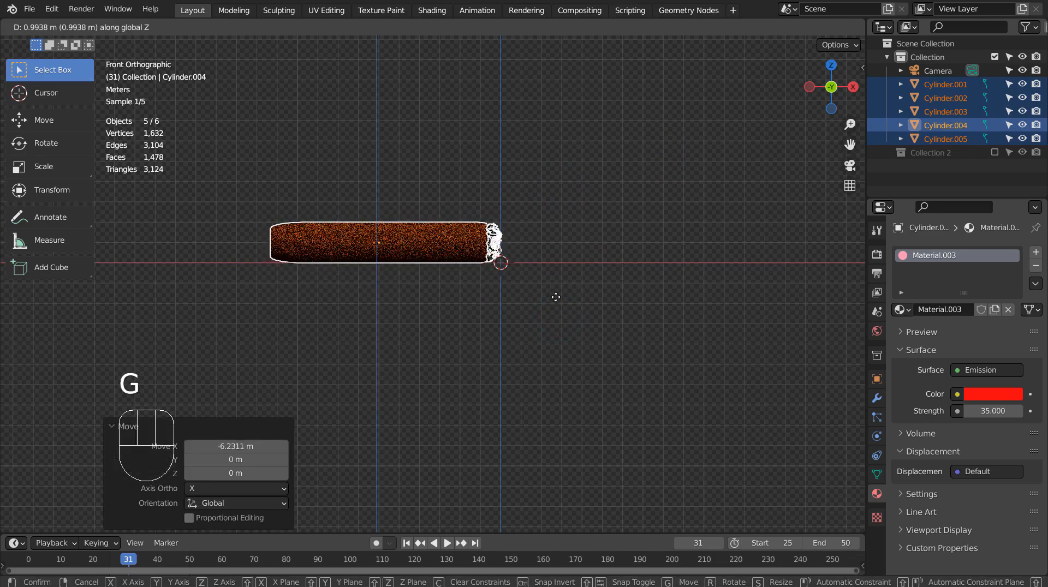
pyautogui.click(556, 297)
pyautogui.moveTo(555, 297); pyautogui.dragTo(569, 326, button='middle')
pyautogui.click(575, 235)
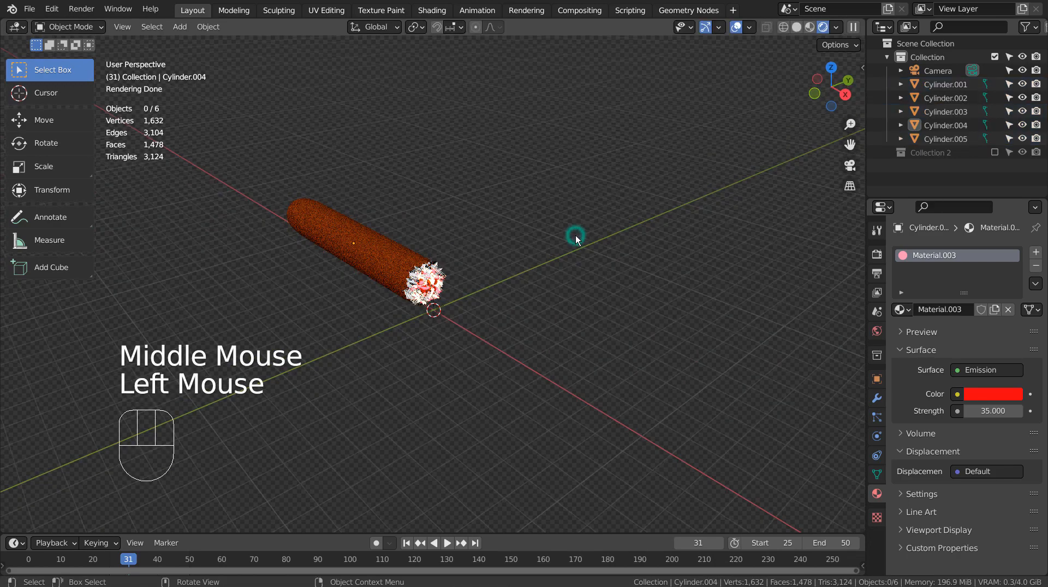
# Step: Add a plane at the world origin and scale it uniformly by about -143.09 to form a large ground
pyautogui.hotkey('shift', 'a')
pyautogui.click(631, 235)
pyautogui.press('s')
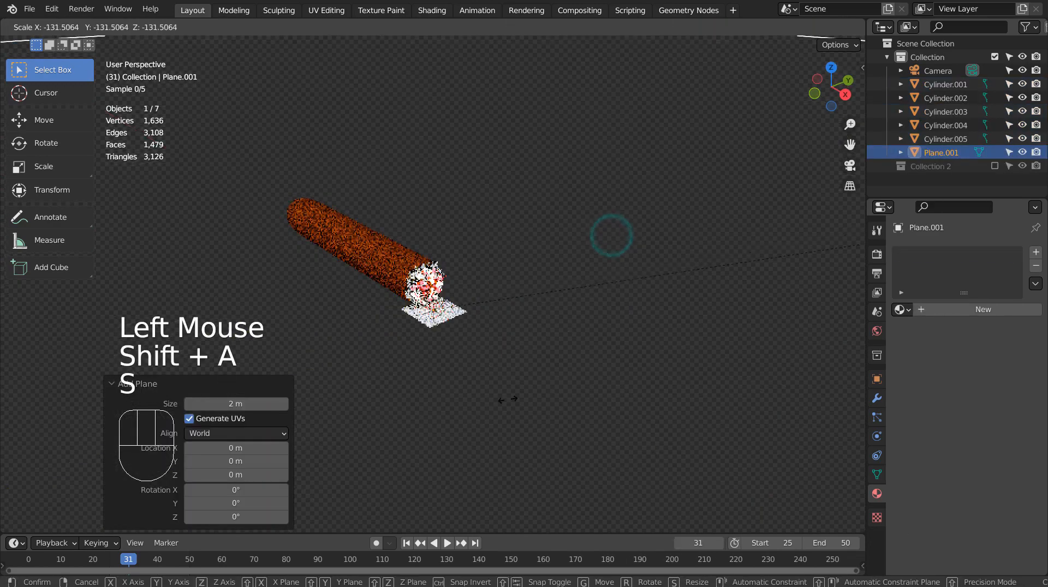
pyautogui.click(714, 376)
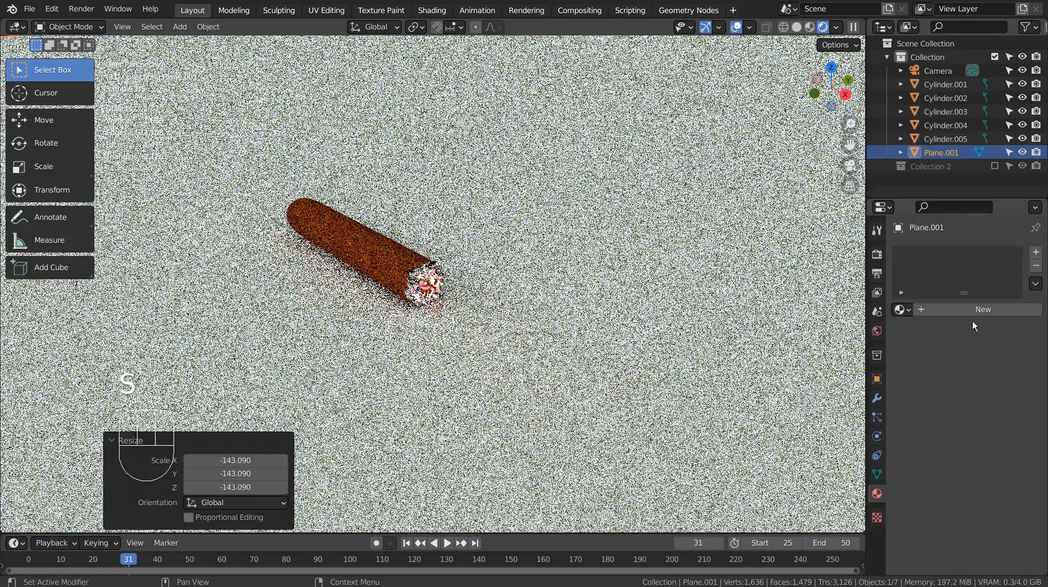
# Step: Give the ground plane a new material with a darkened, pale blue base color
pyautogui.click(972, 312)
pyautogui.click(993, 428)
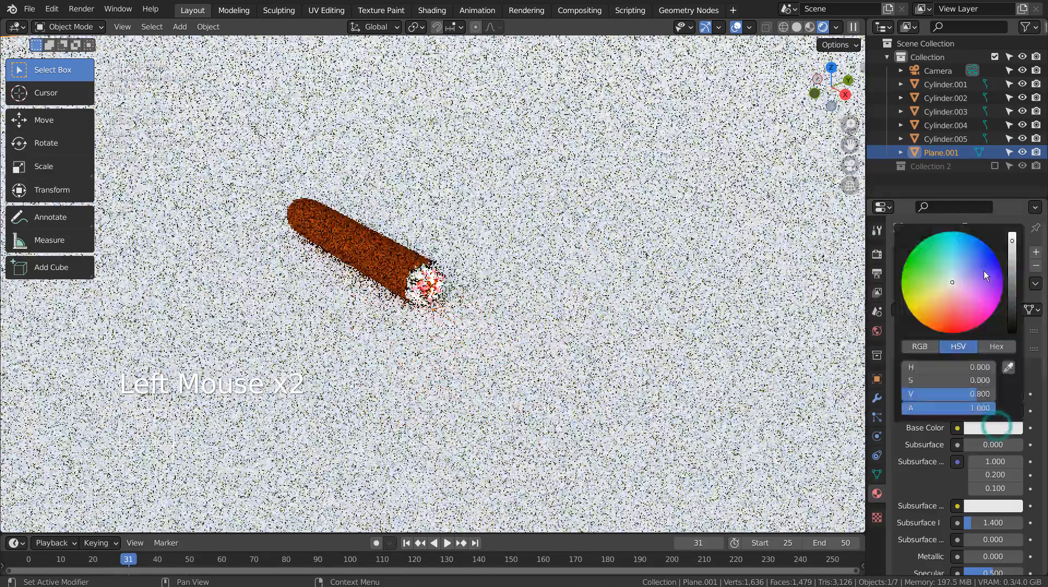
pyautogui.click(964, 266)
pyautogui.moveTo(1017, 298); pyautogui.dragTo(1013, 319)
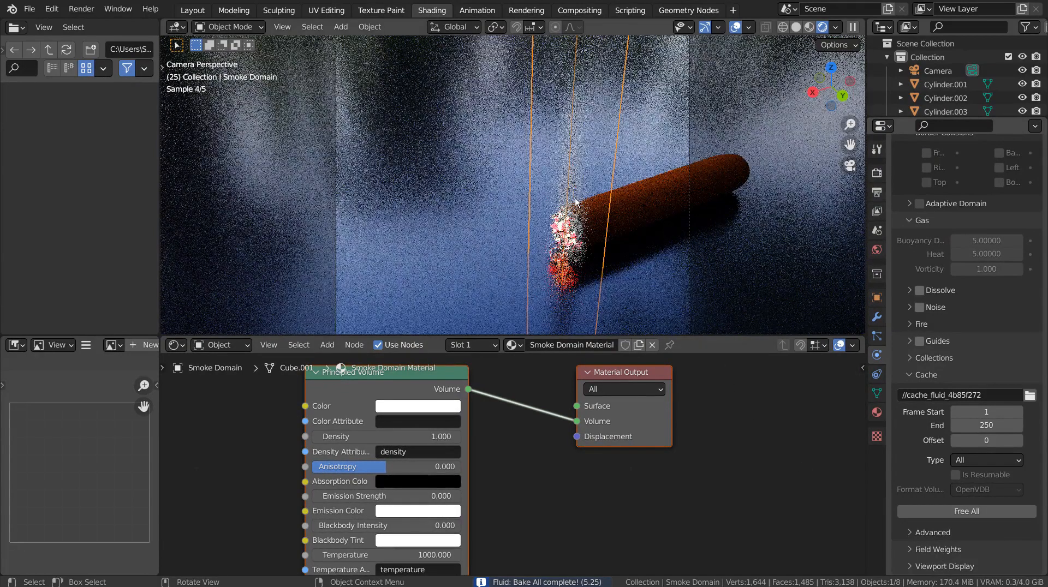
# Step: Try red, purple and other tints on the smoke domain's Principled Volume color and settle on a near-white one
pyautogui.click(425, 410)
pyautogui.click(432, 291)
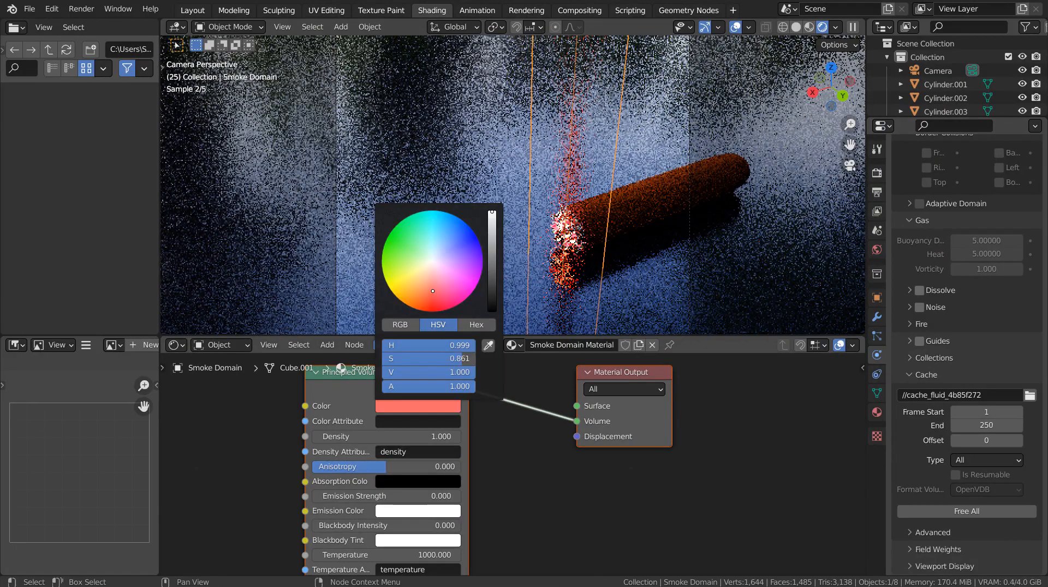
pyautogui.click(406, 250)
pyautogui.click(441, 238)
pyautogui.click(459, 263)
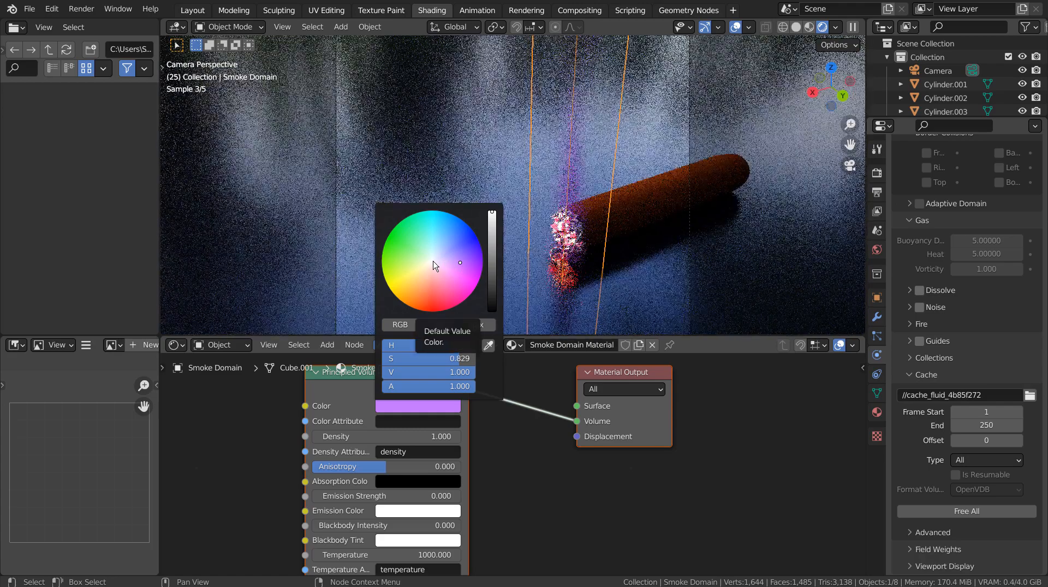
pyautogui.click(432, 261)
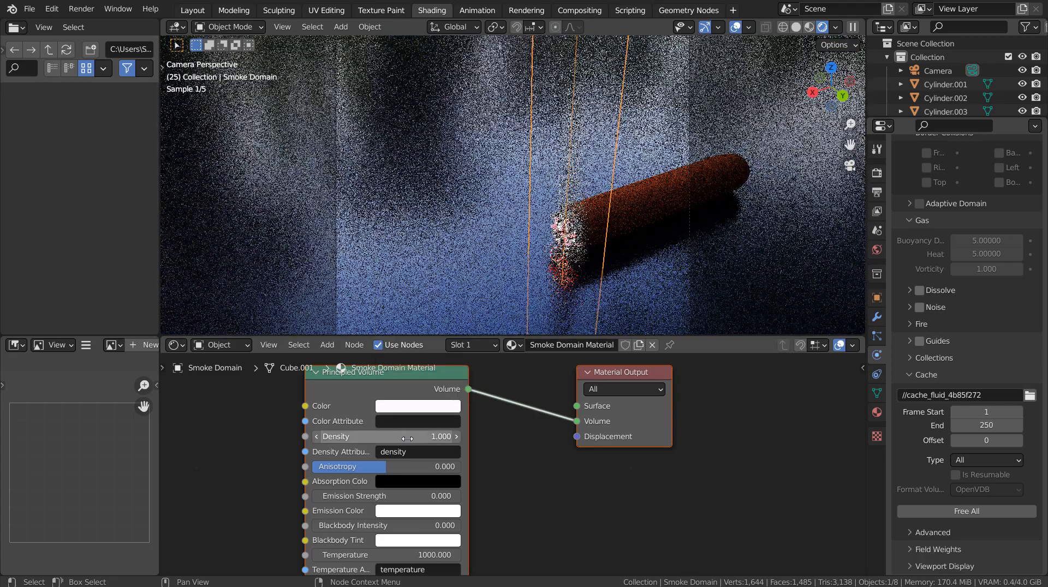
# Step: Set the density of the smoke domain's Principled Volume to 0.1
pyautogui.click(421, 436)
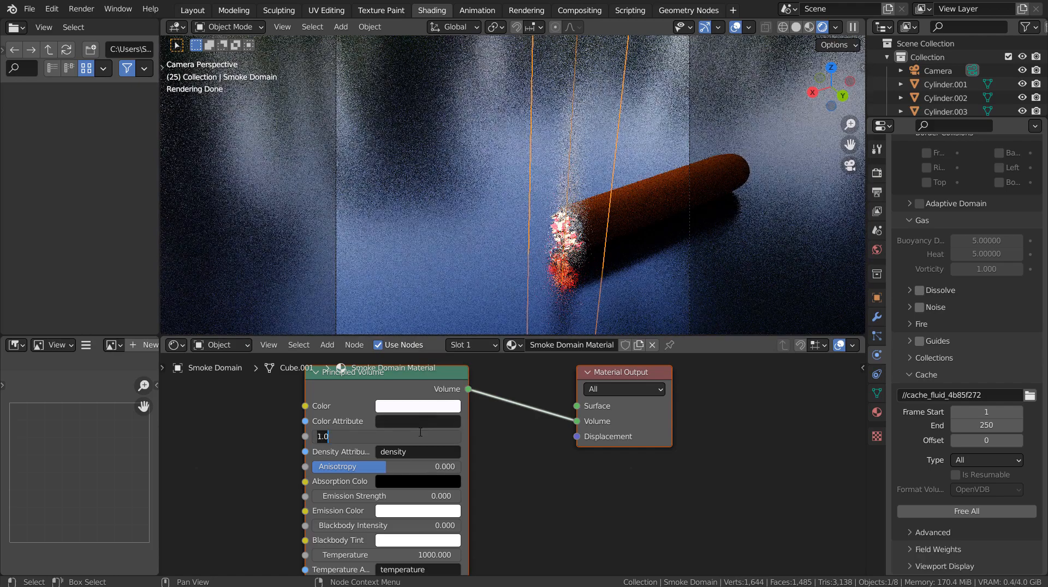
pyautogui.write('0.1')
pyautogui.press('Return')
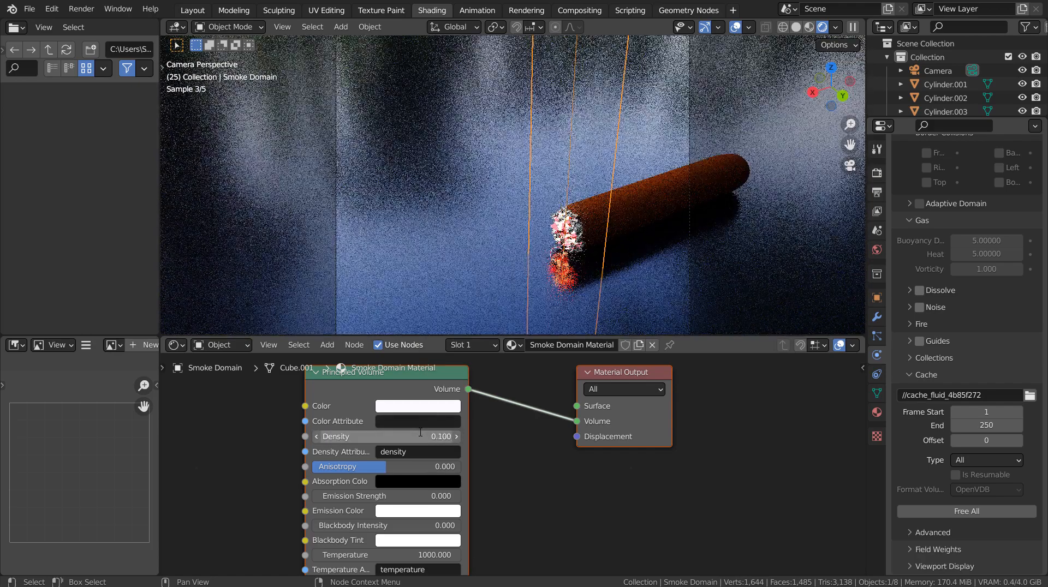
# Step: Set the smoke volume's density to 0.5 and preview the smoke by playing the animation
pyautogui.click(420, 436)
pyautogui.write('0.5')
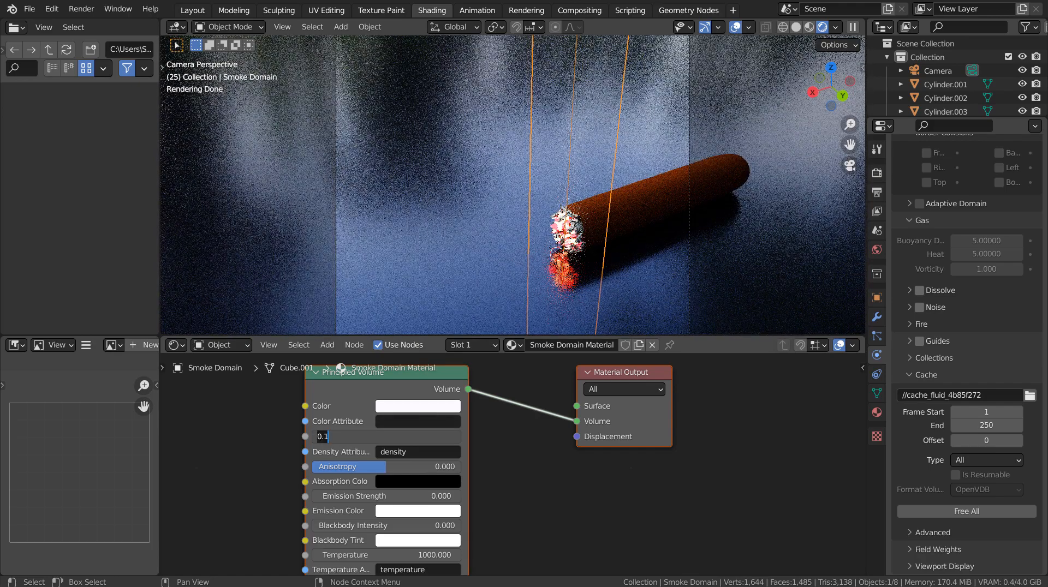
pyautogui.press('Return')
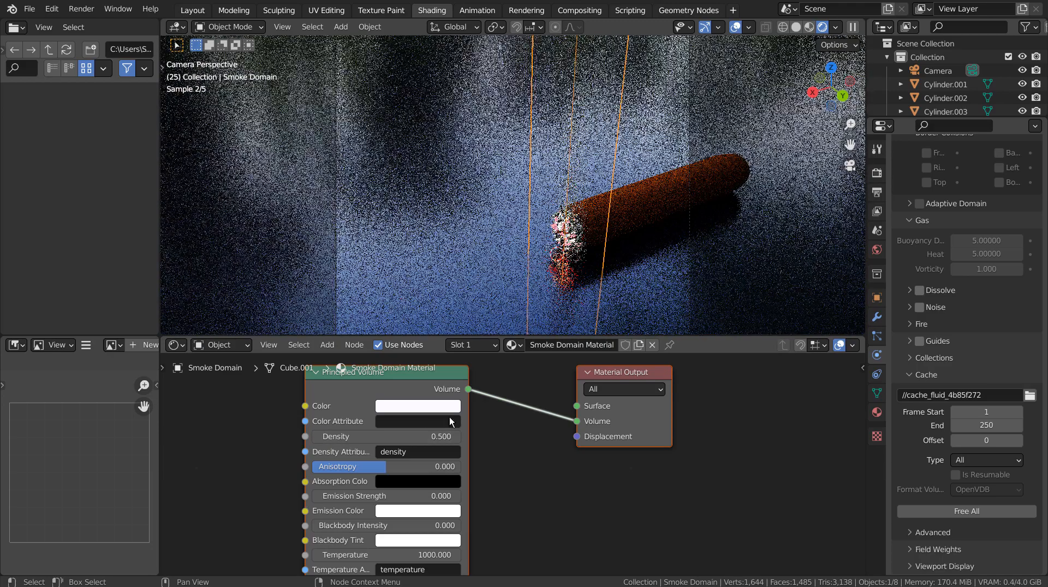
pyautogui.press('space')
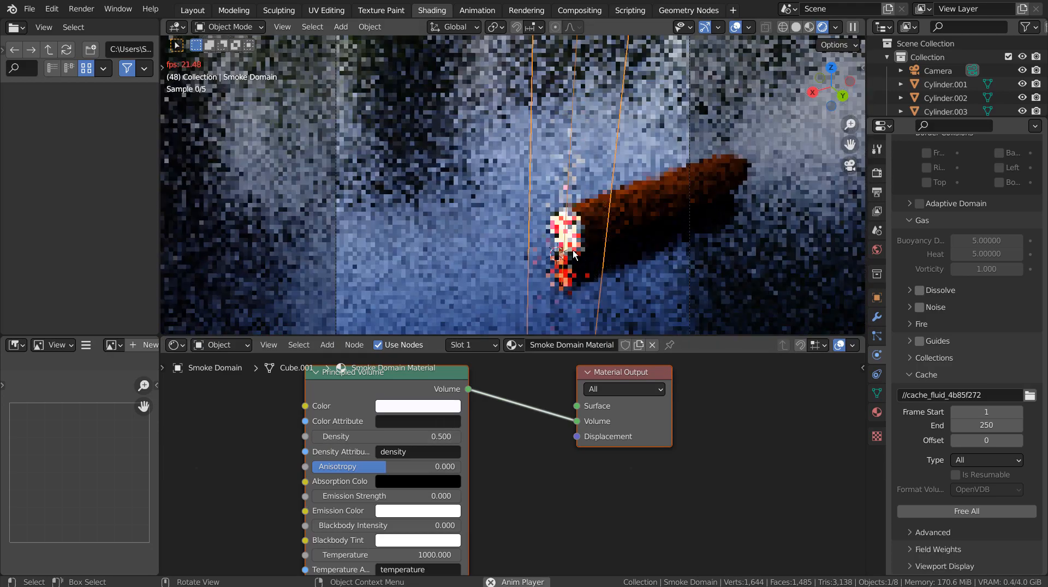
pyautogui.press('Escape')
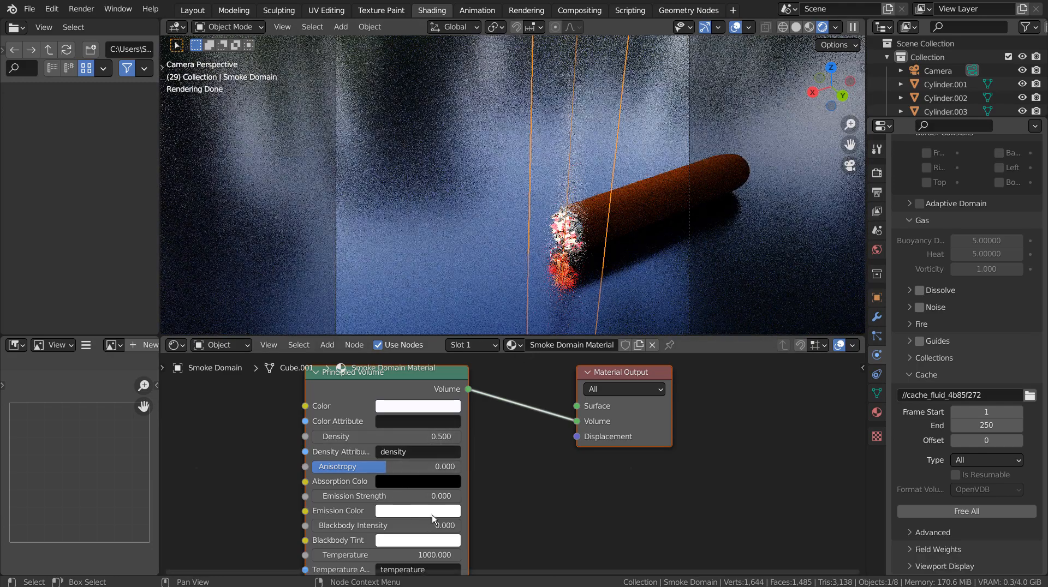
# Step: Set the smoke volume's density to 15 to try a much thicker smoke
pyautogui.click(382, 437)
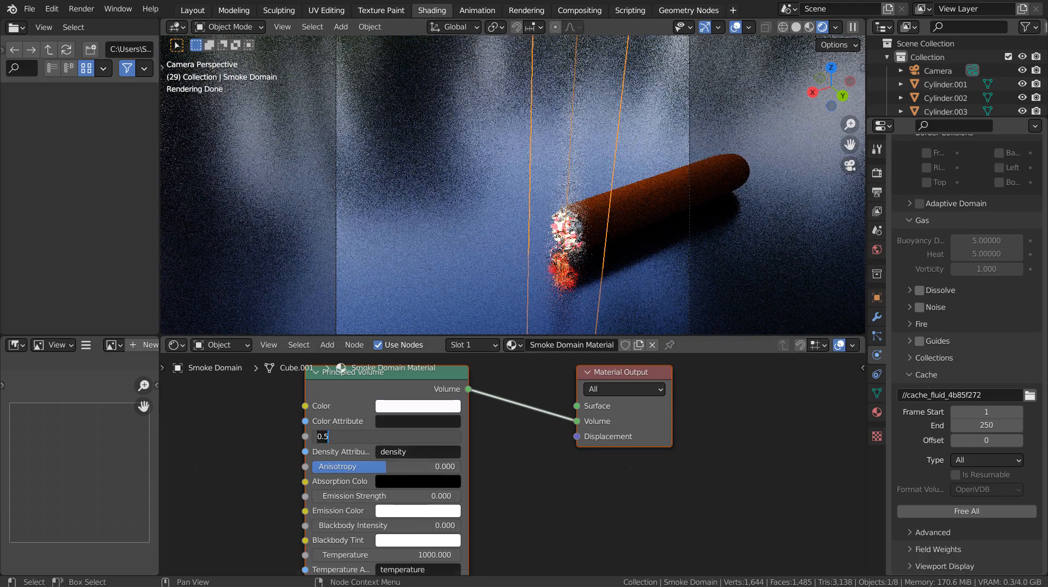
pyautogui.write('15')
pyautogui.press('Return')
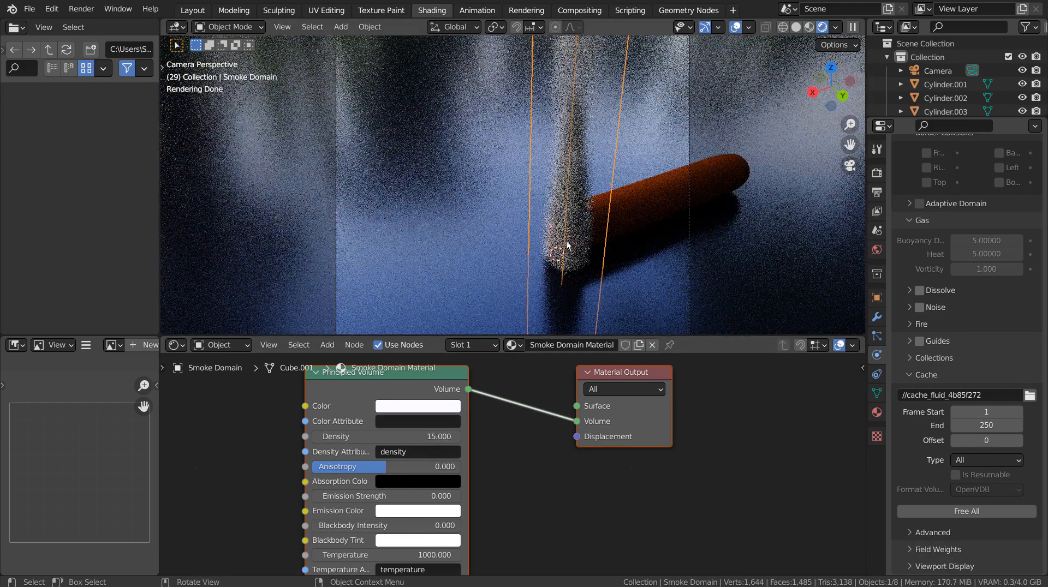
# Step: Set the smoke domain's Principled Volume density to 1
pyautogui.click(382, 437)
pyautogui.write('1')
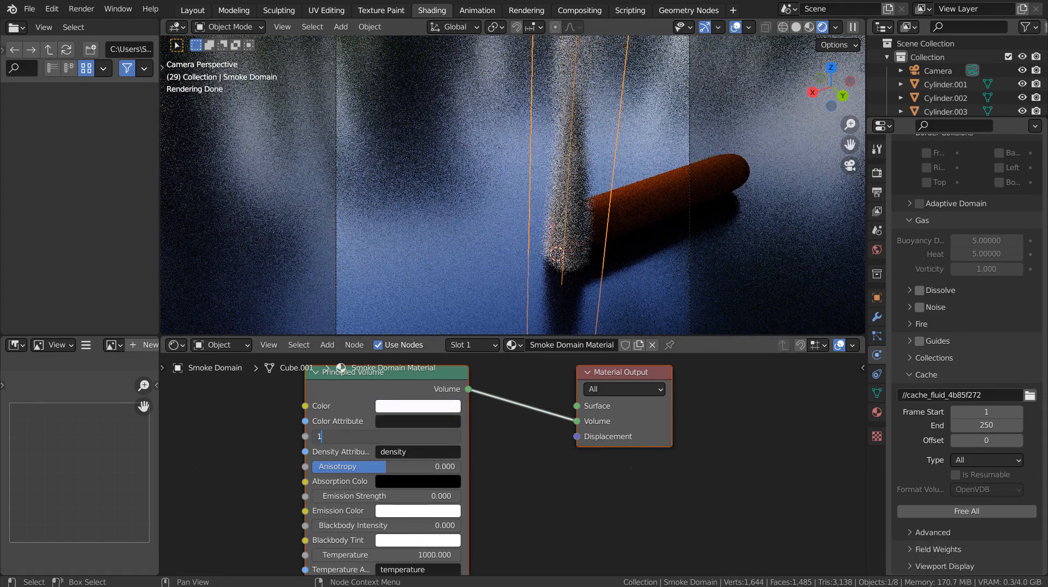
pyautogui.press('Return')
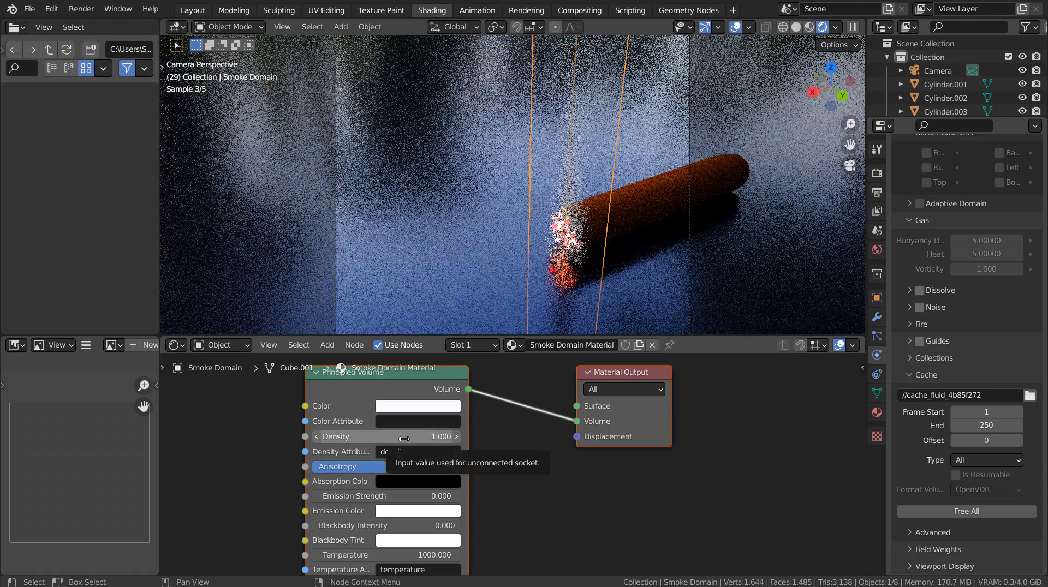
pyautogui.click(382, 437)
pyautogui.press('Return')
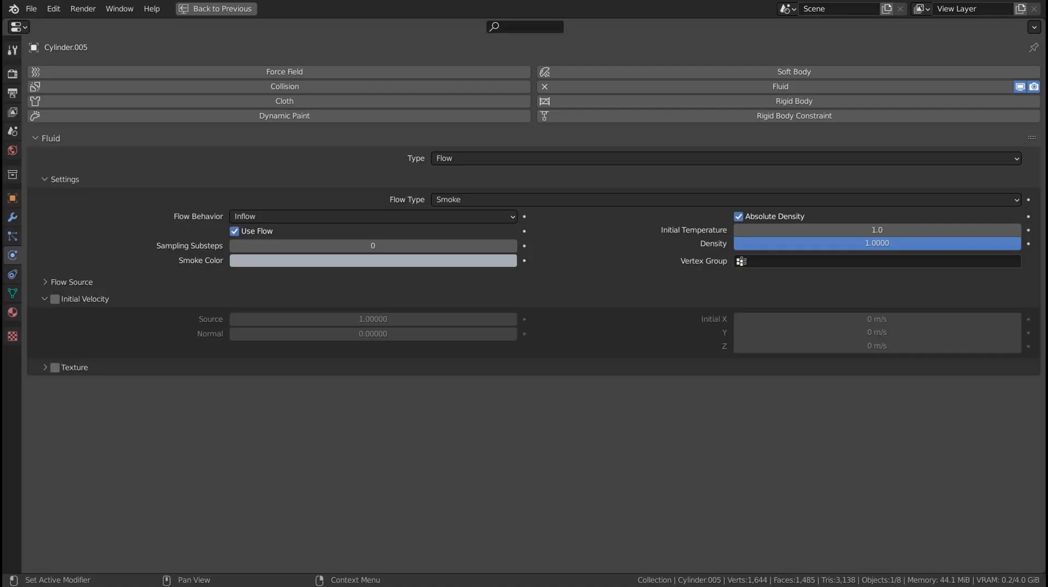